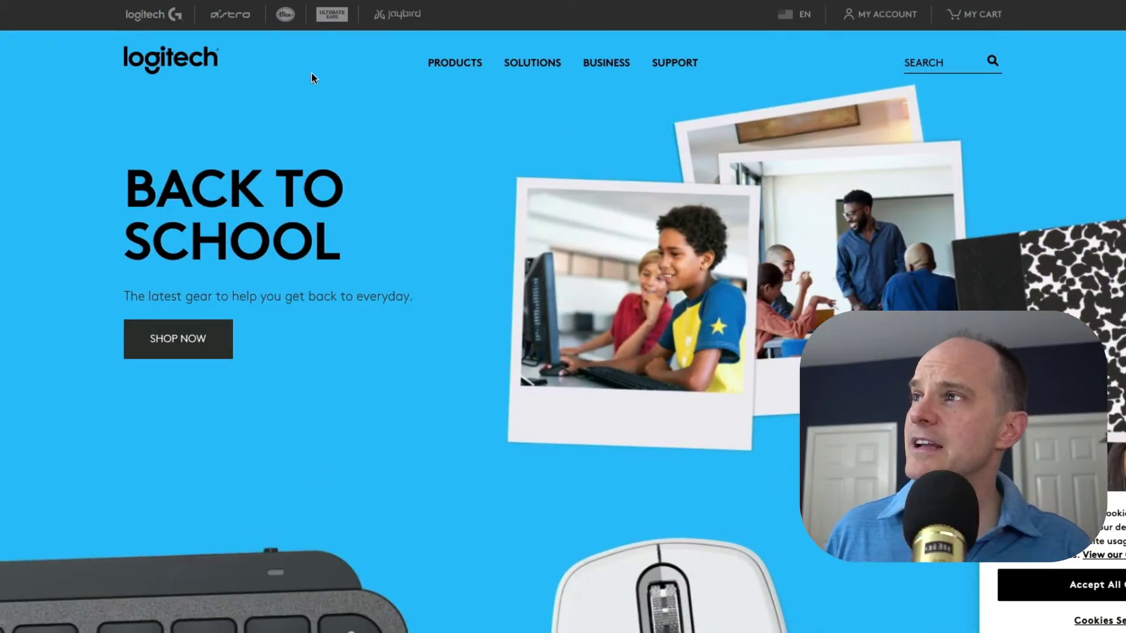
Open the Streaming > Webcams catalogue and scroll through models like 4K Pro, Brio and StreamCam
mouse_move(455, 77)
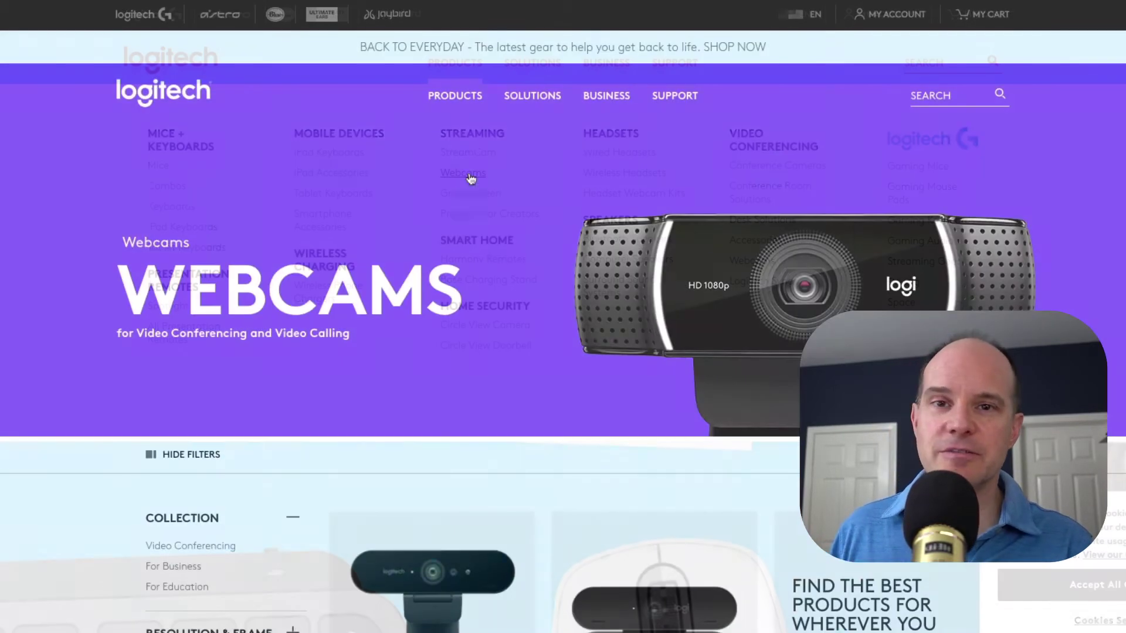
scroll(471, 195, "down", 8)
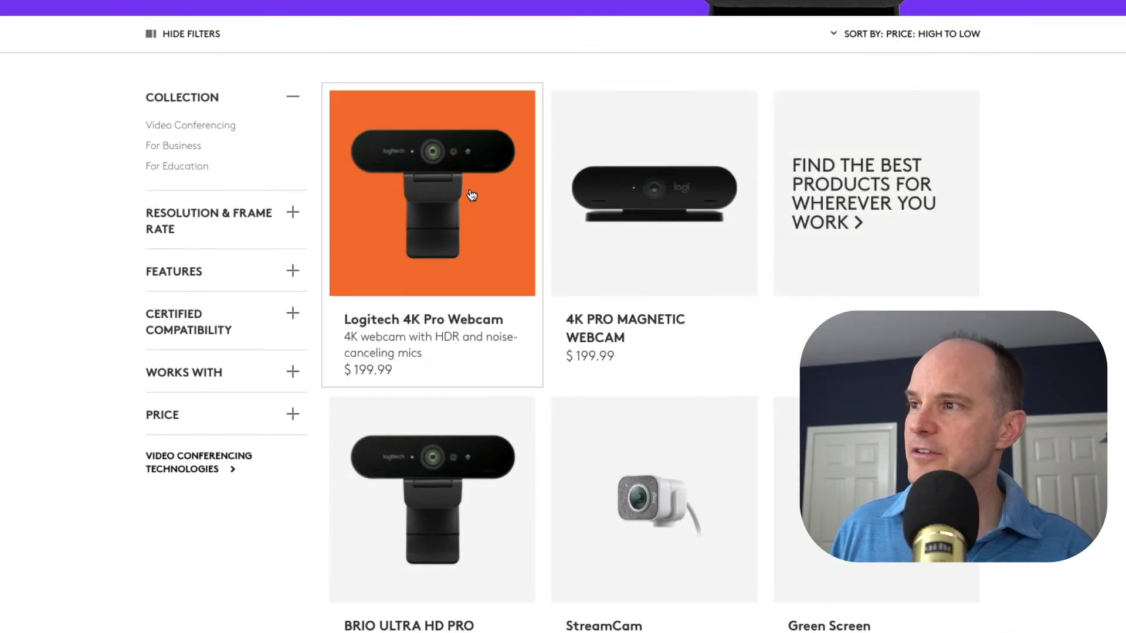
scroll(616, 238, "down", 6)
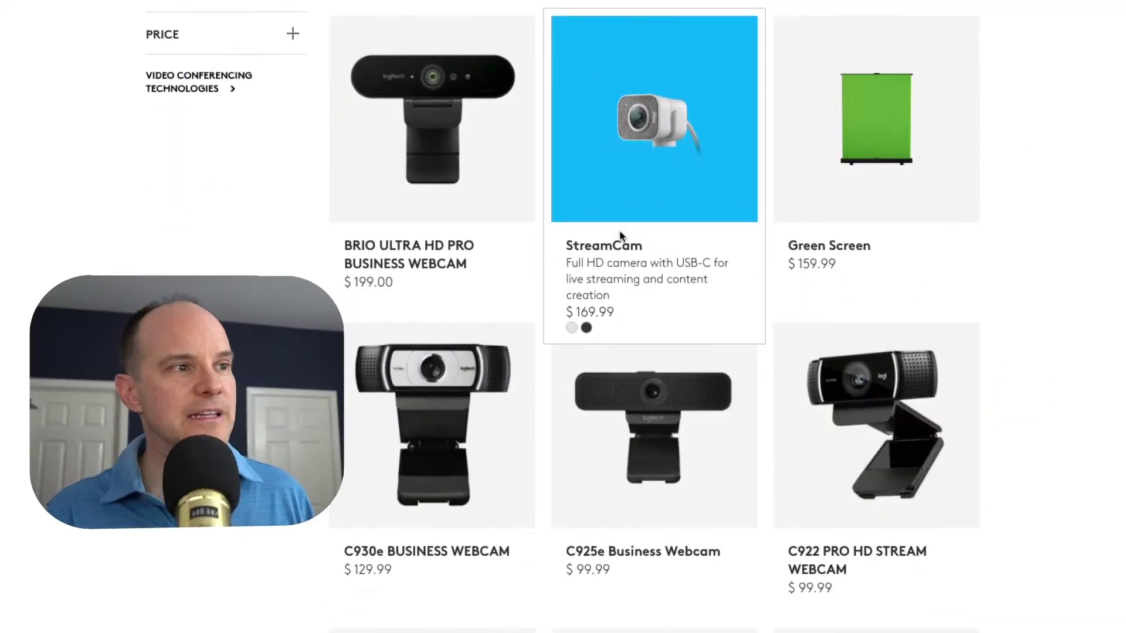
scroll(620, 233, "down", 1)
scroll(621, 233, "down", 1)
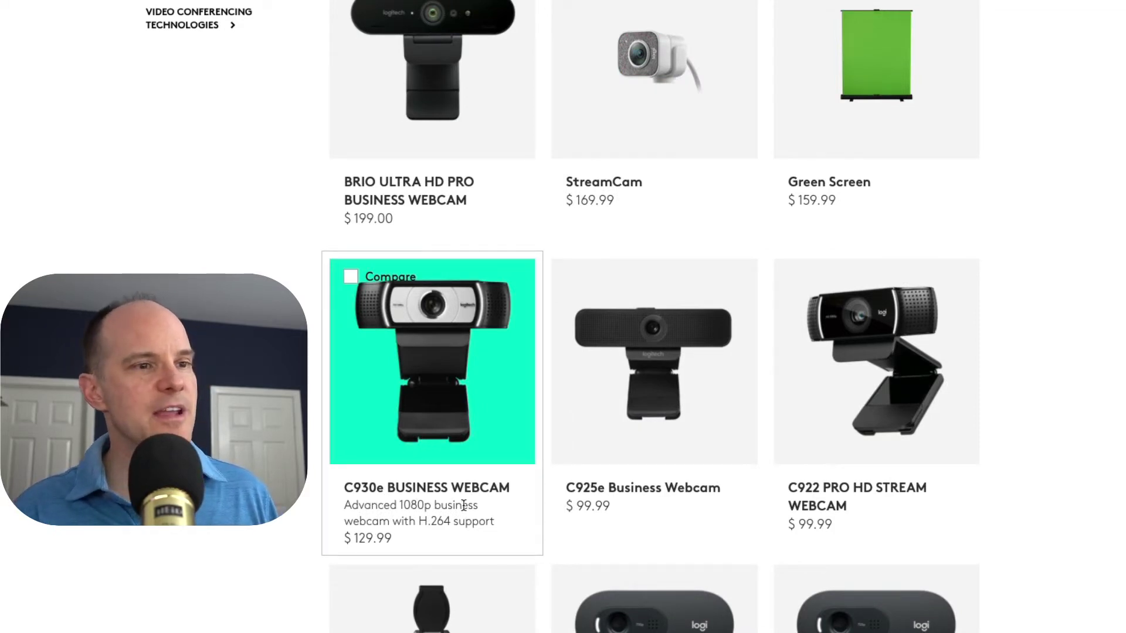
scroll(463, 505, "down", 5)
scroll(446, 557, "up", 3)
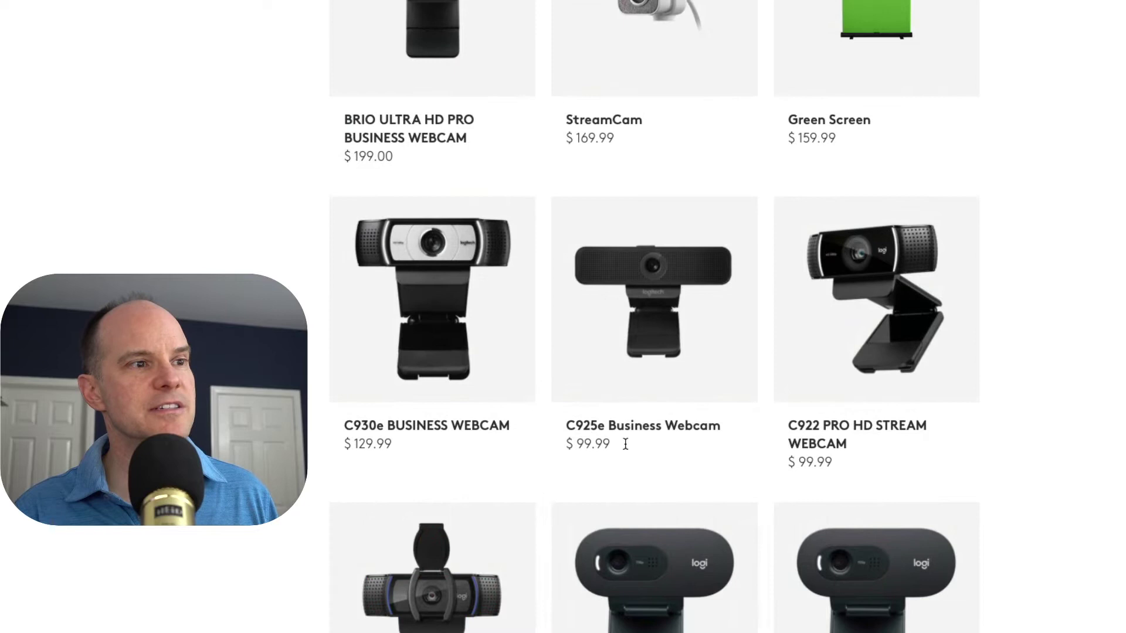
scroll(567, 363, "up", 9)
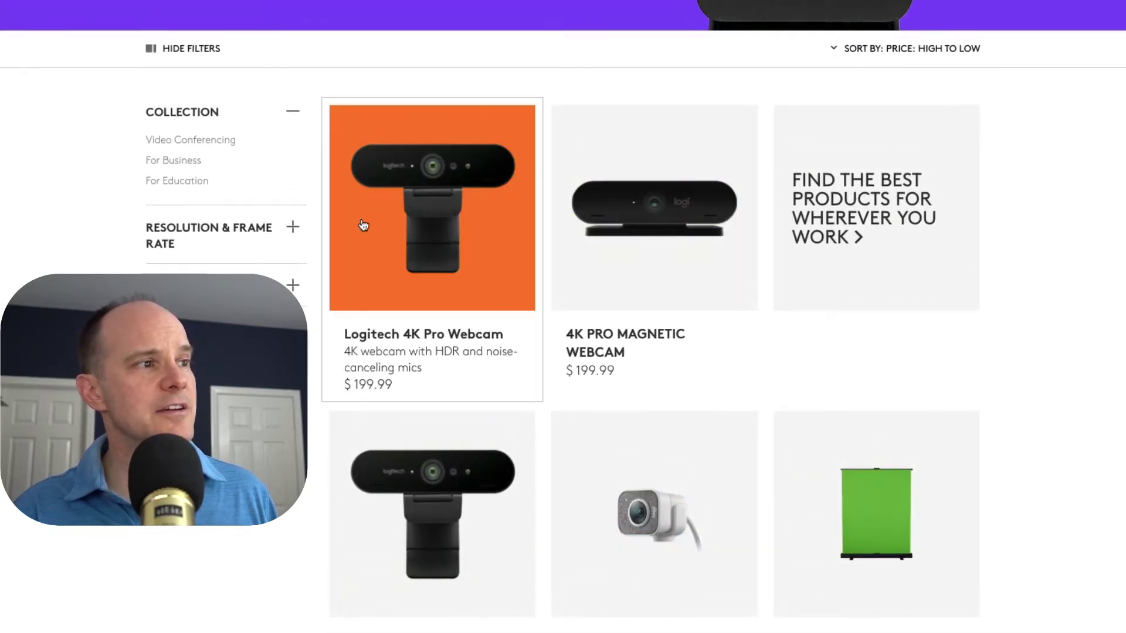
Browse the $199.99 Logitech 4K Pro Webcam product page and accept the cookie notice
left_click(452, 343)
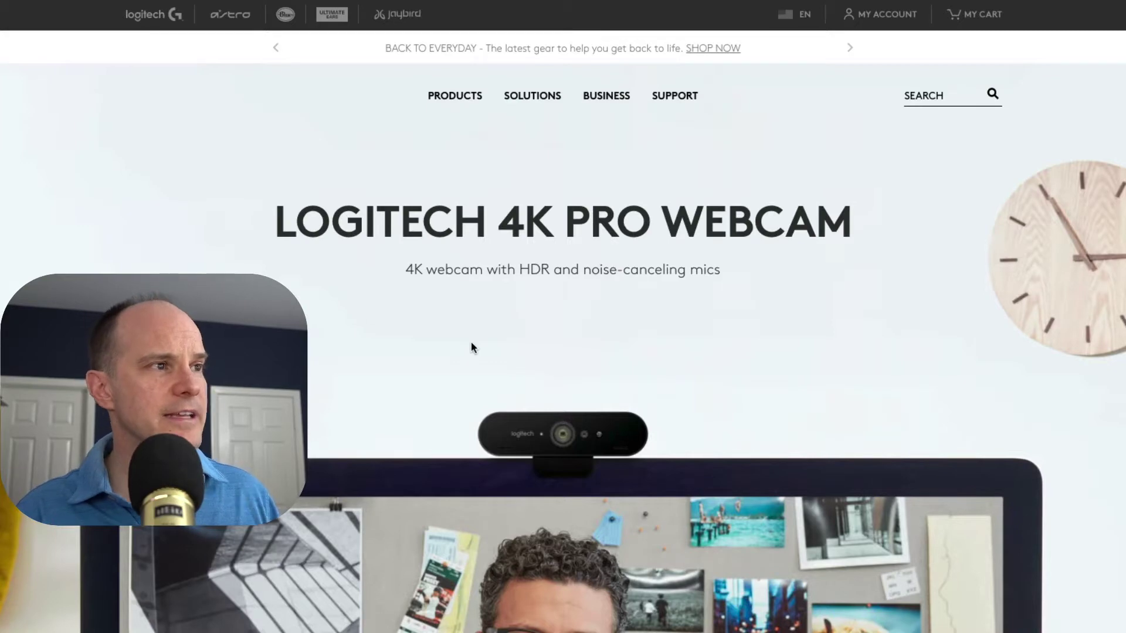
scroll(471, 348, "down", 2)
scroll(471, 347, "down", 15)
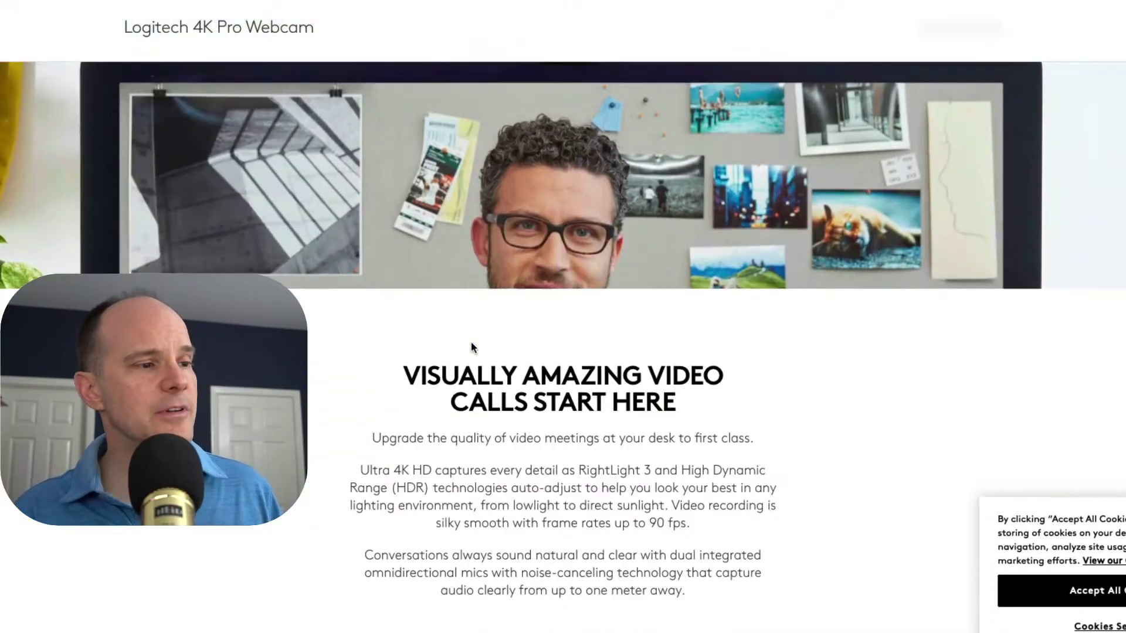
scroll(471, 348, "down", 20)
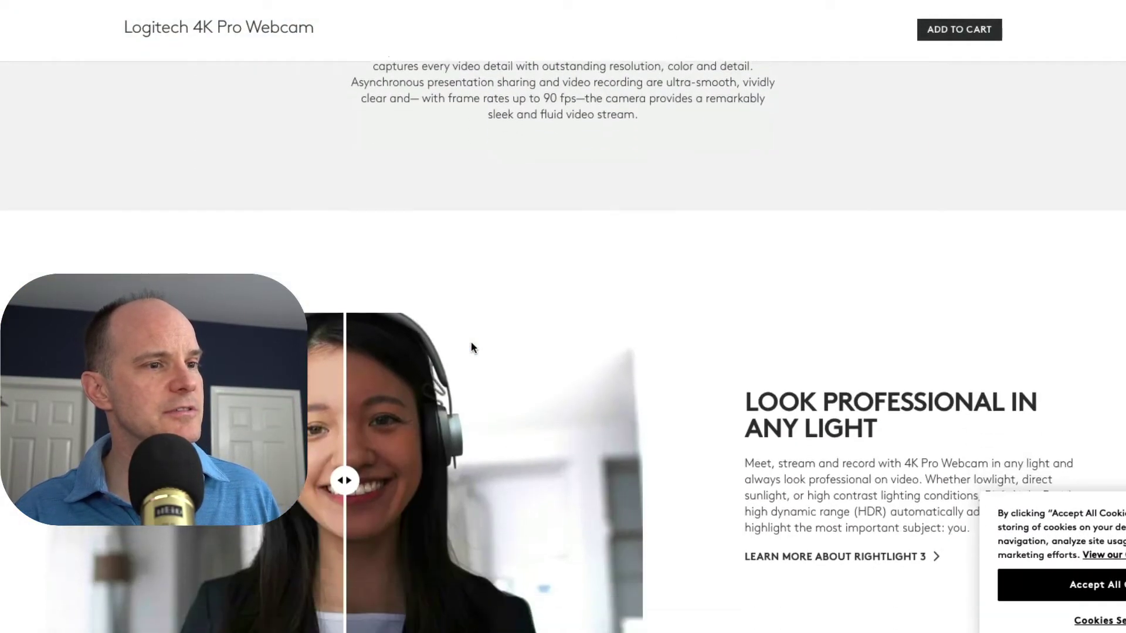
scroll(471, 347, "down", 20)
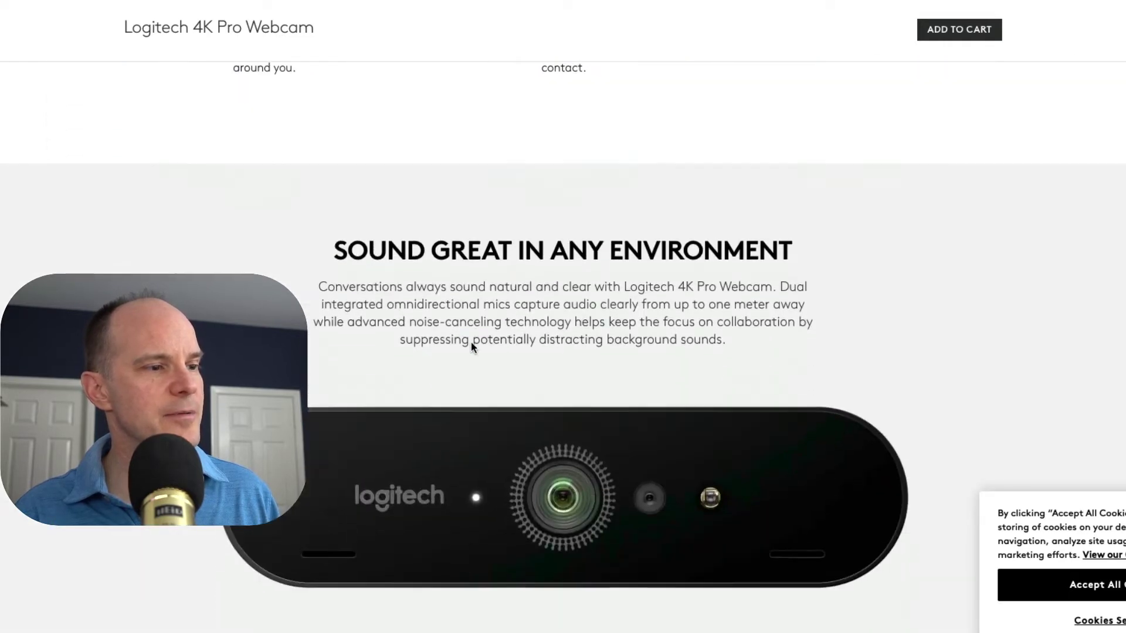
scroll(471, 347, "down", 8)
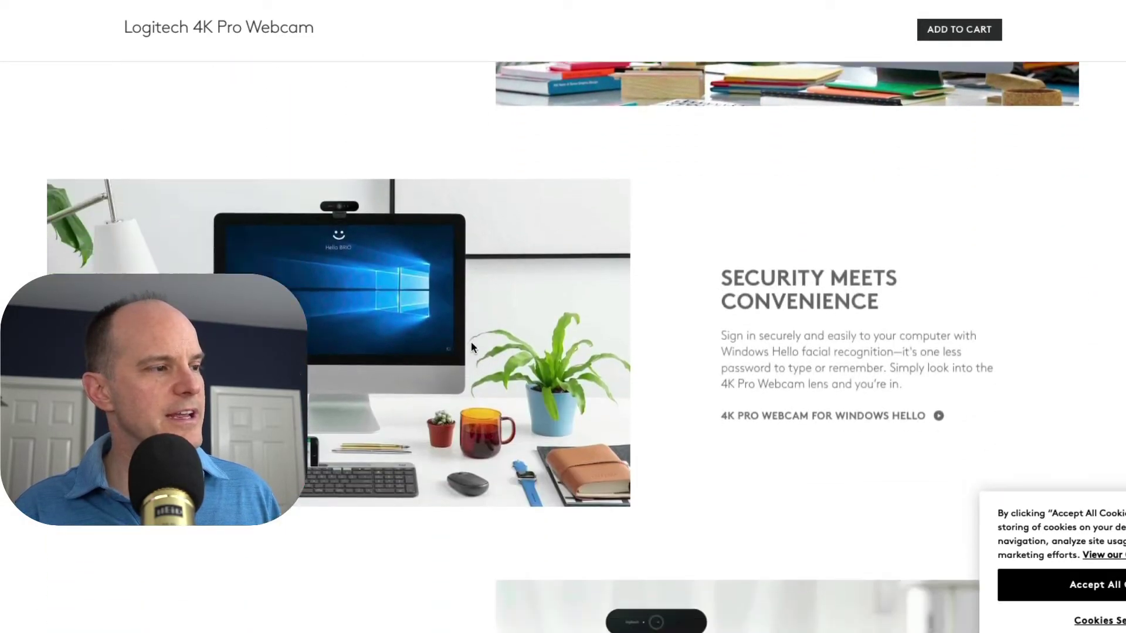
scroll(472, 347, "down", 10)
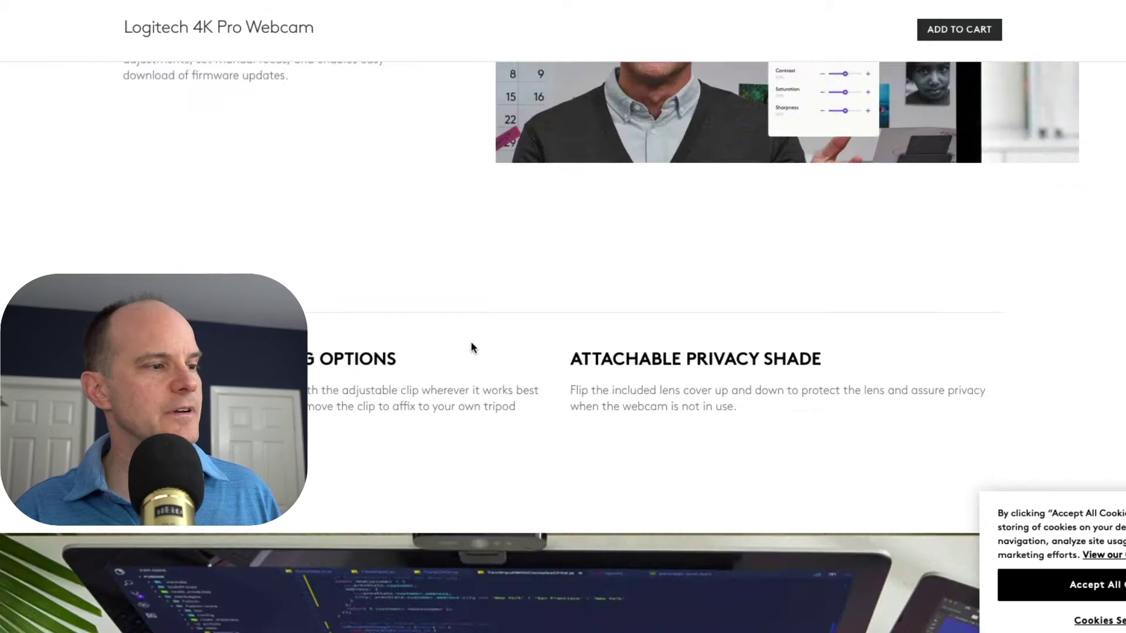
scroll(472, 343, "down", 12)
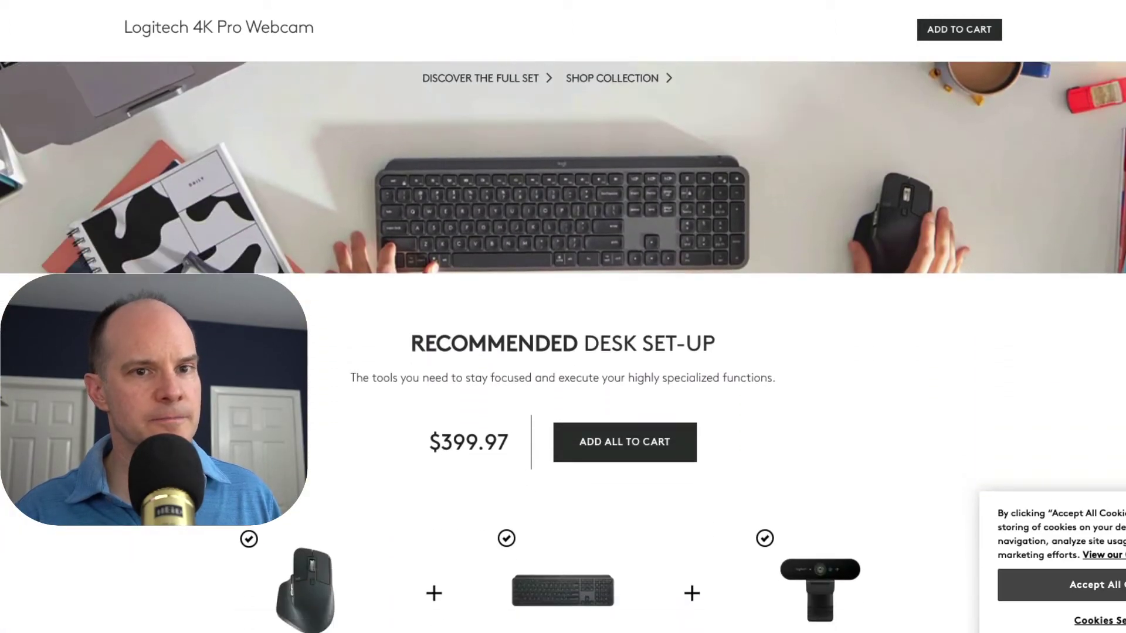
left_click(1097, 584)
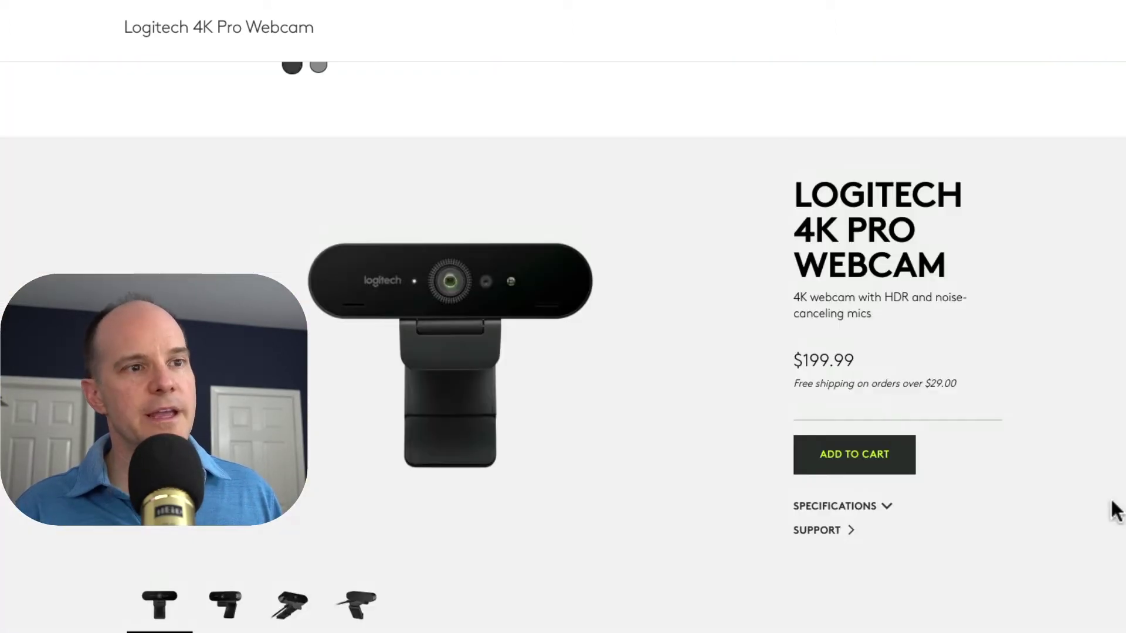
Go to the 4K Pro Webcam's support page at Getting Started
left_click(818, 530)
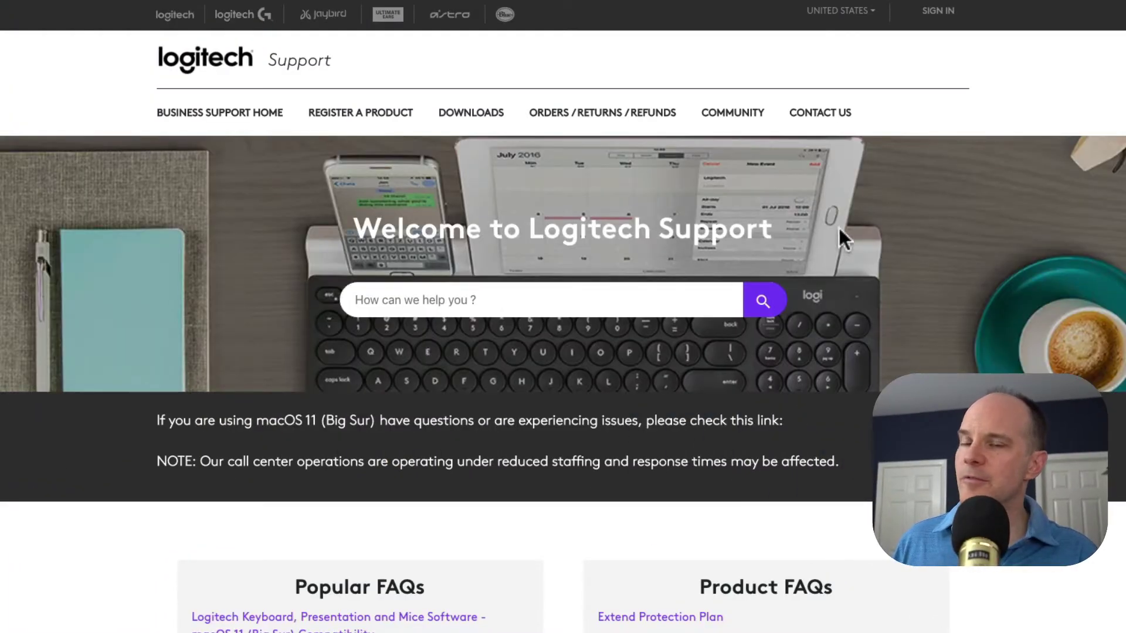
key("alt+Left")
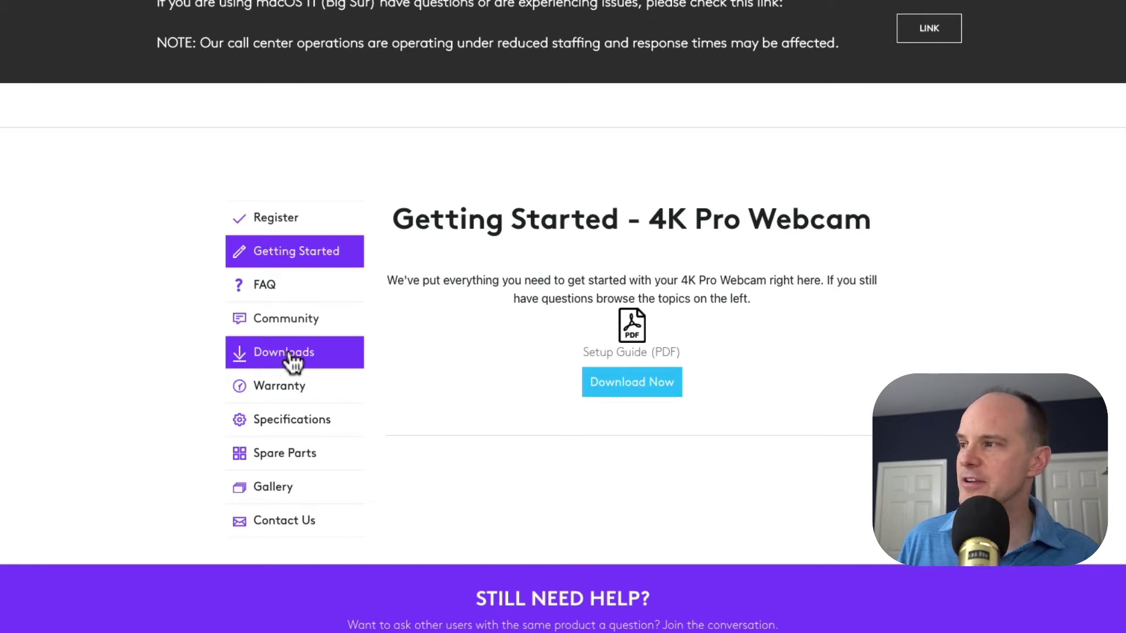
Open the 4K Pro Webcam downloads, leaving macOS 10.15 selected so Logi Tune is listed
left_click(311, 360)
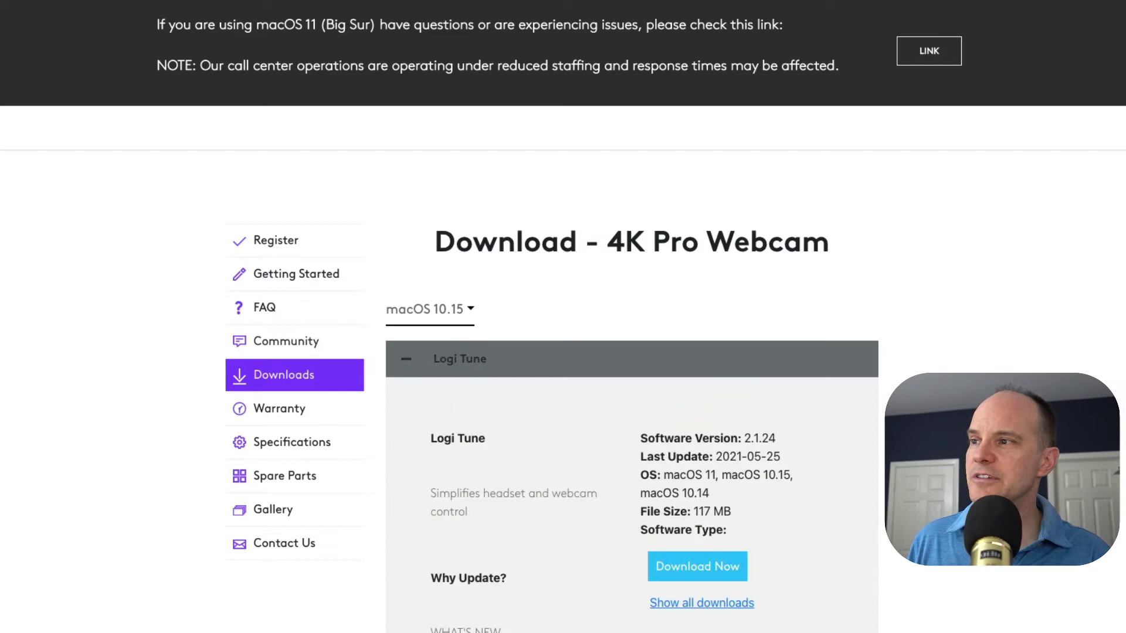
scroll(563, 352, "down", 4)
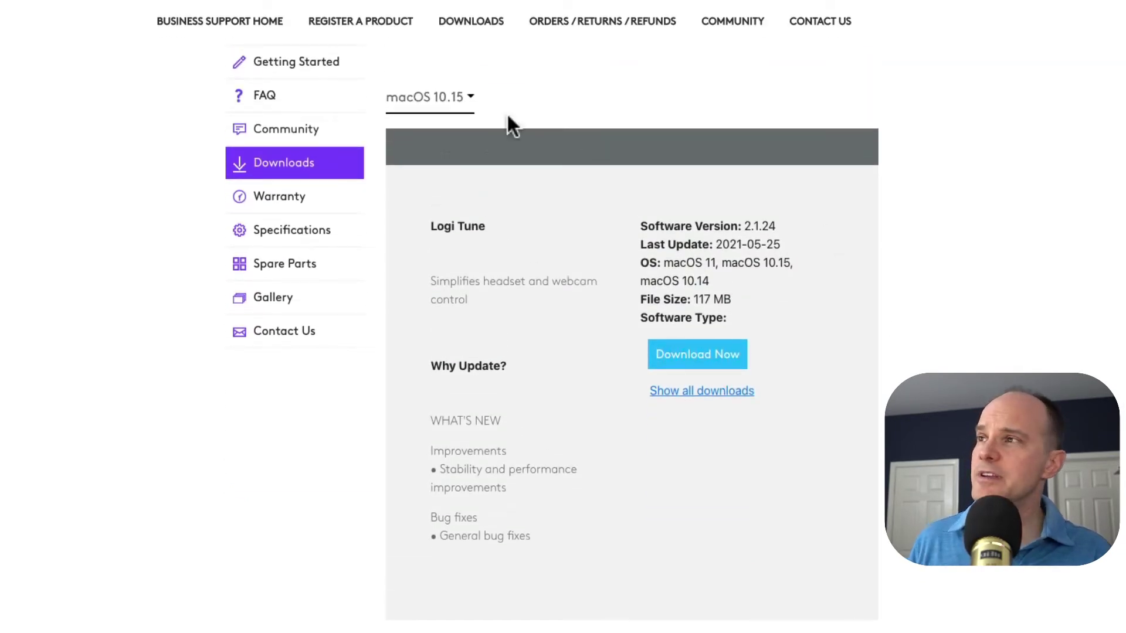
left_click(455, 105)
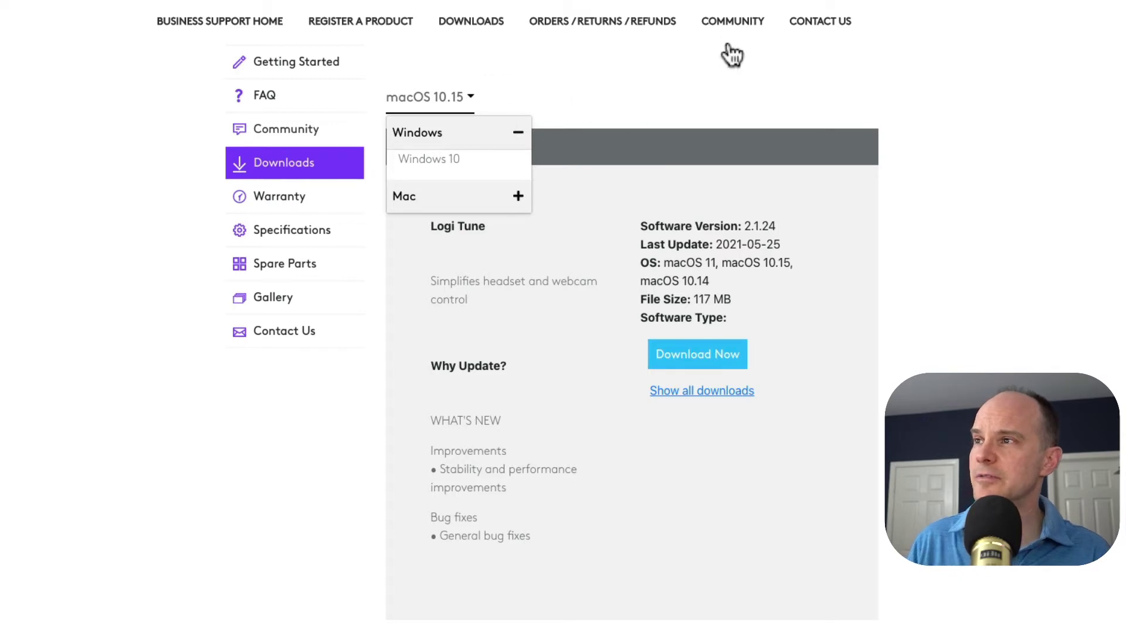
left_click_drag(723, 45, 687, 125)
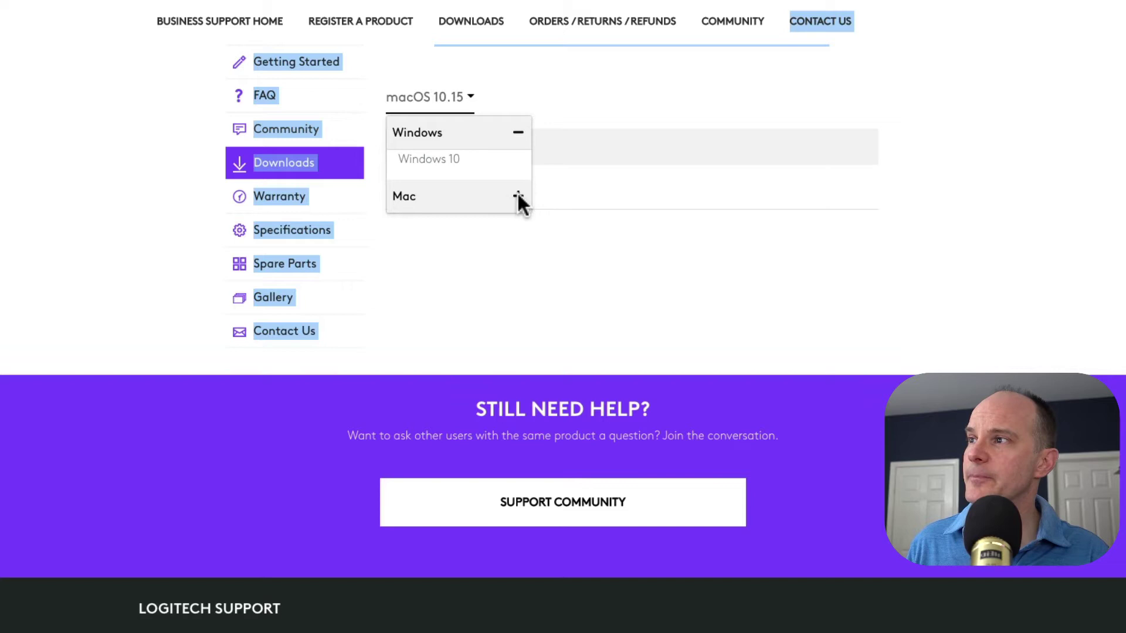
left_click(519, 196)
scroll(513, 196, "down", 2)
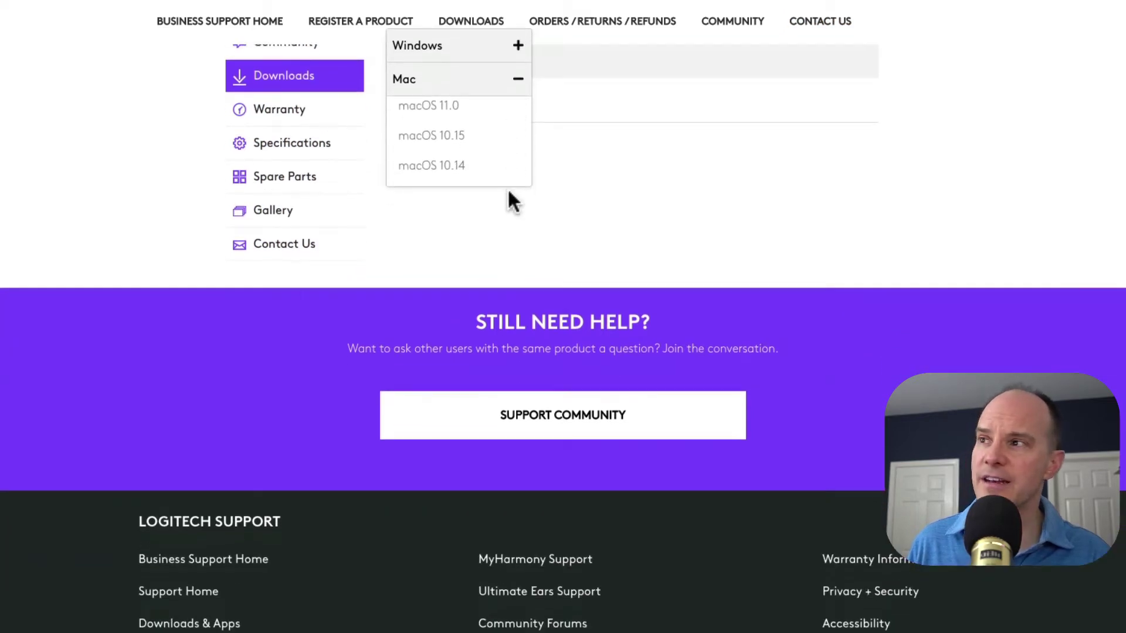
scroll(508, 199, "up", 2)
left_click(518, 169)
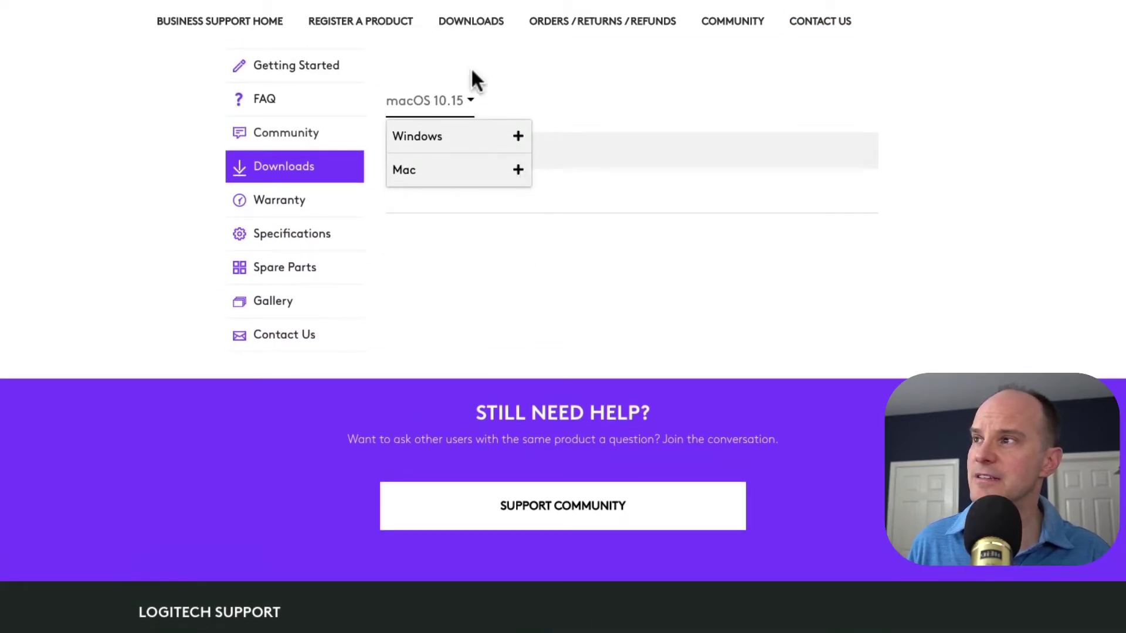
scroll(536, 103, "up", 3)
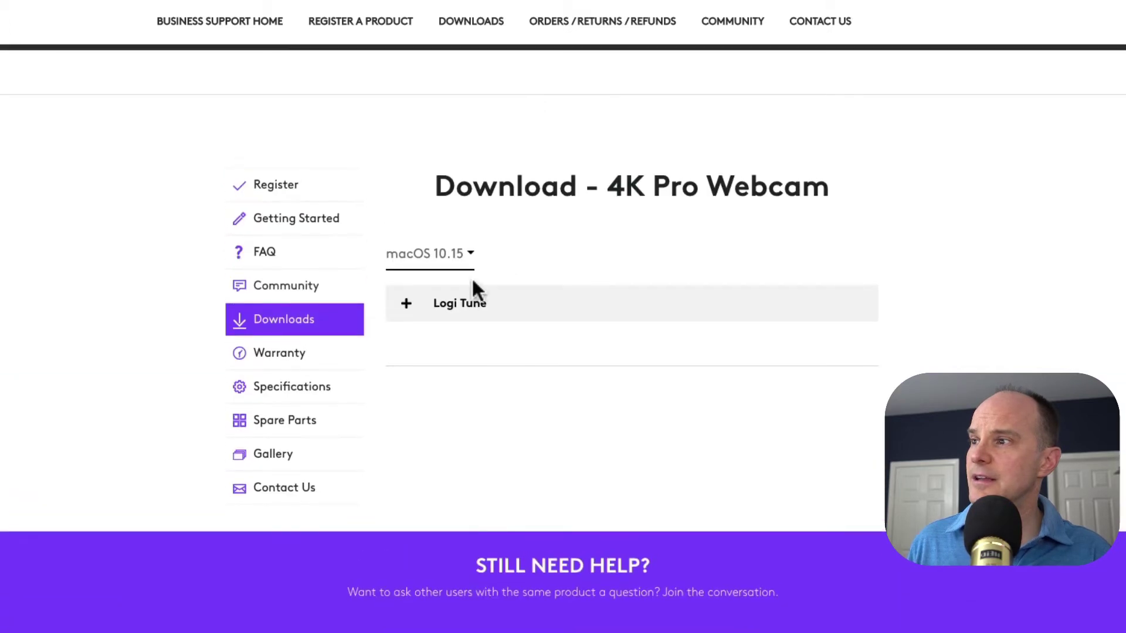
Expand the Logi Tune entry to see version 2.1.24, 117 MB size and release notes
left_click(407, 304)
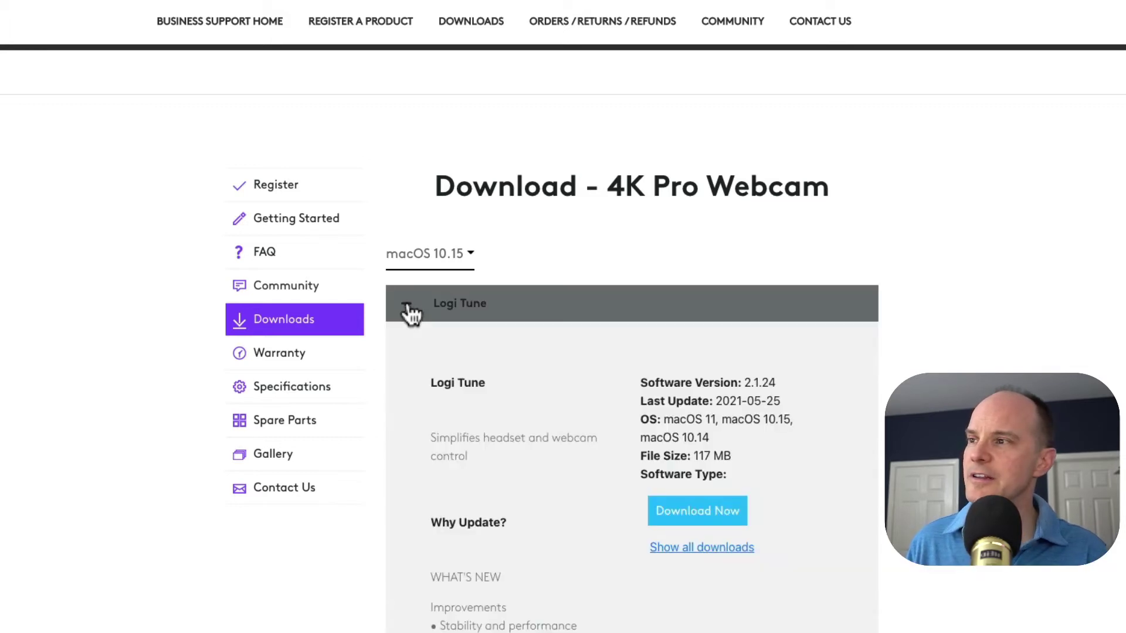
scroll(410, 314, "down", 2)
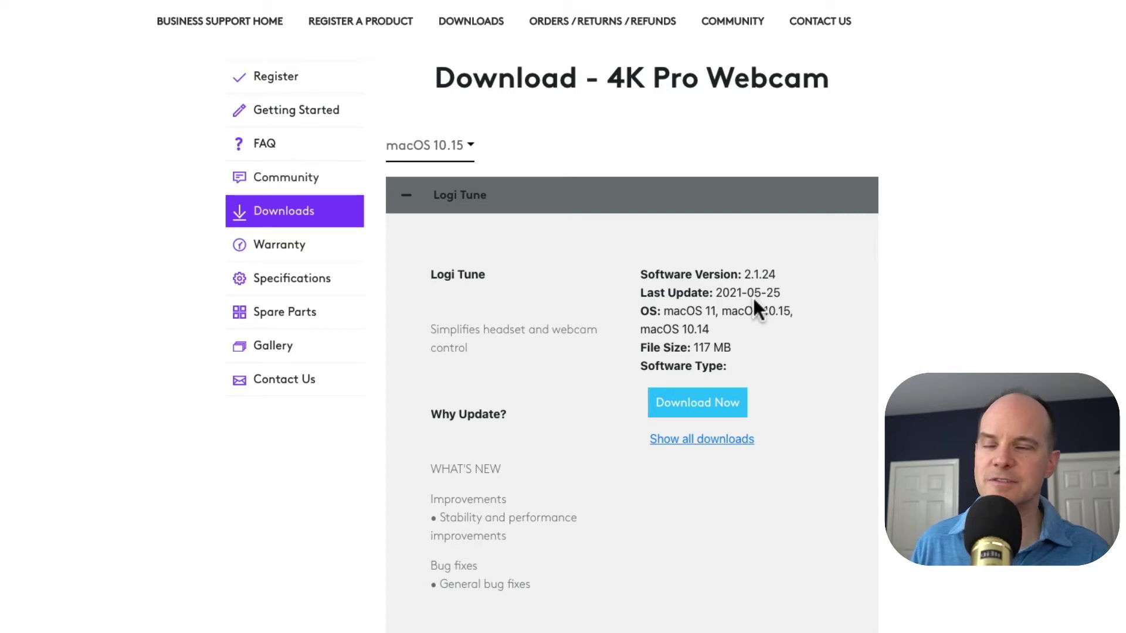
scroll(754, 300, "down", 2)
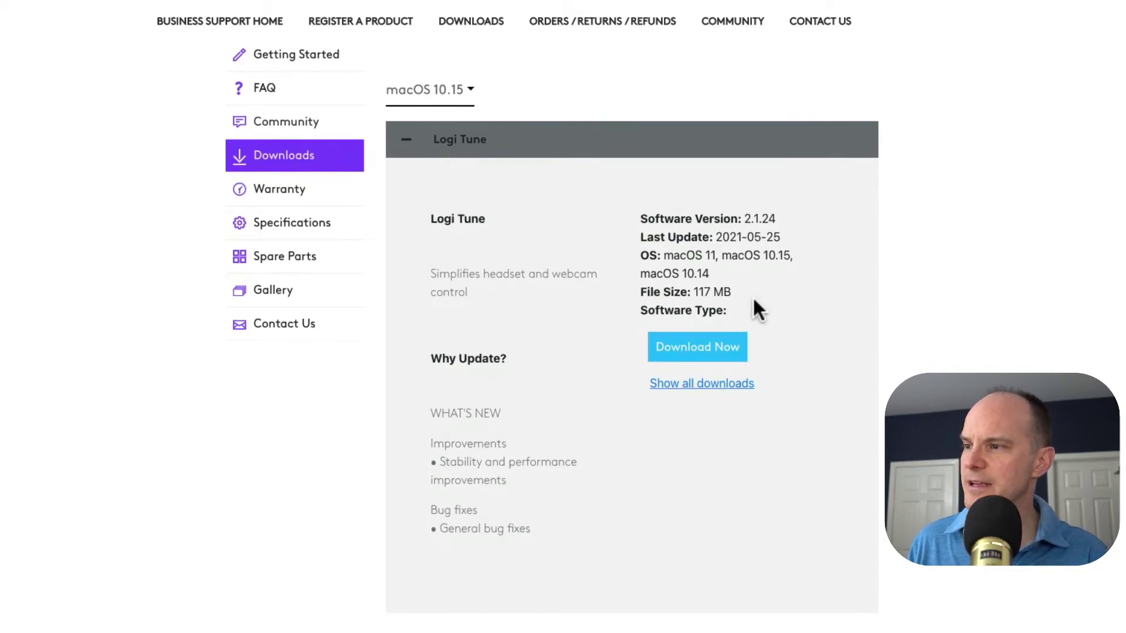
scroll(548, 502, "up", 1)
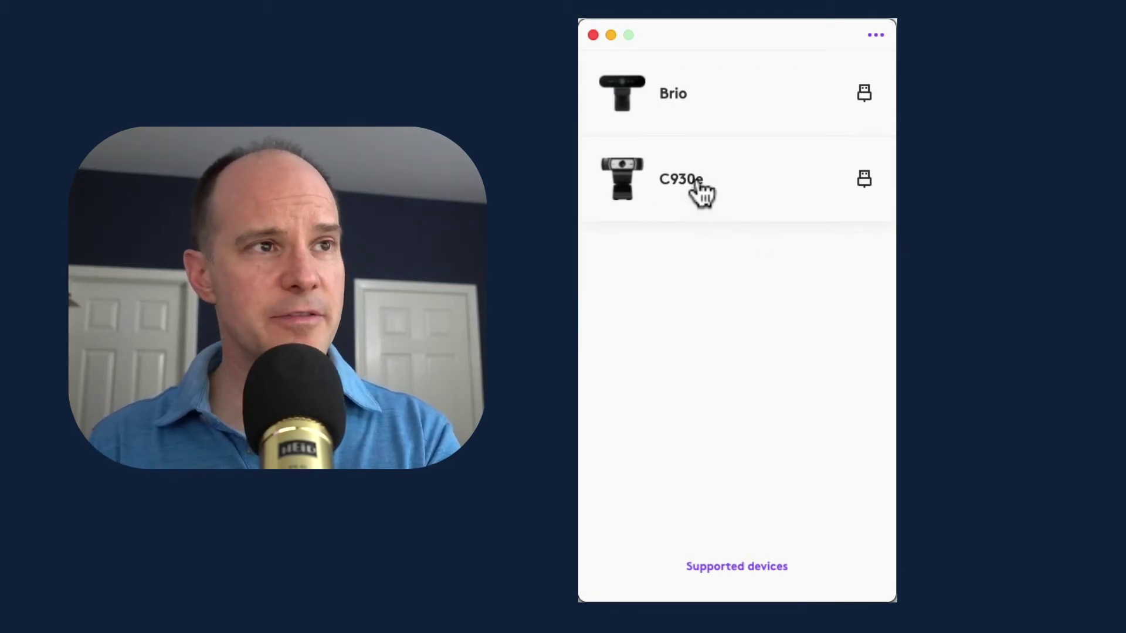
Check the C930e's camera details, confirming firmware 8.0.929 is up to date
left_click(697, 179)
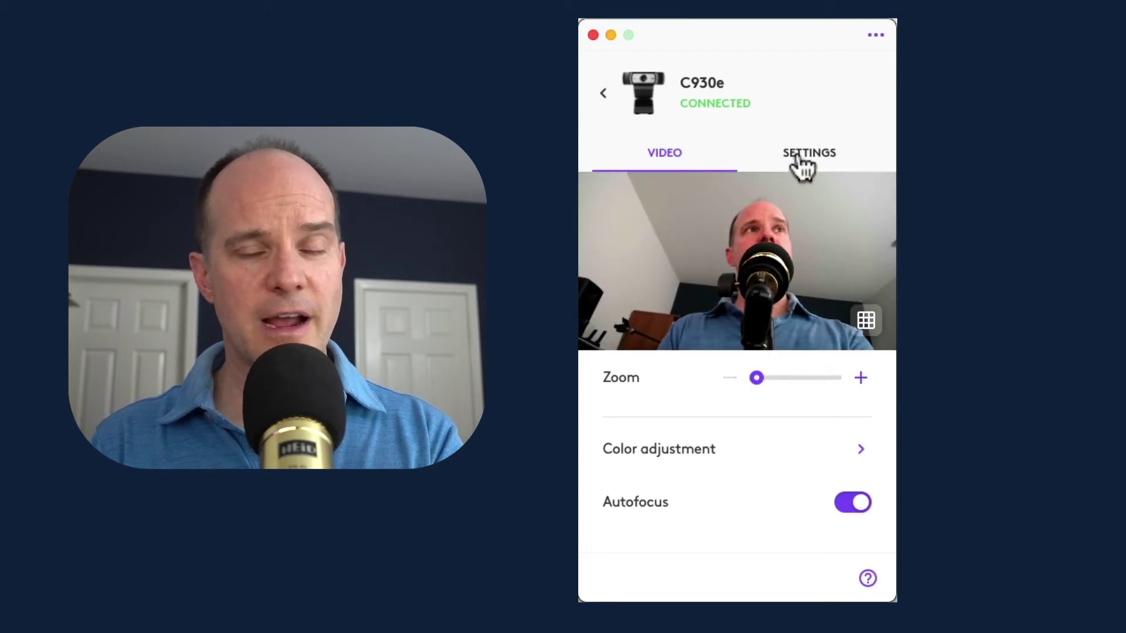
left_click(823, 152)
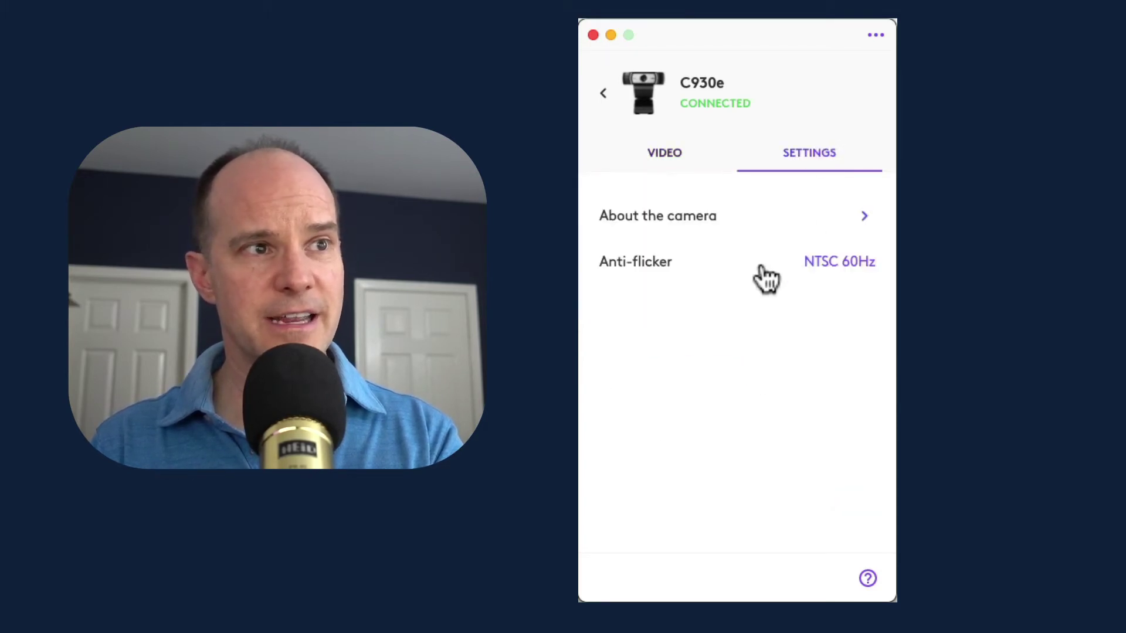
left_click(670, 220)
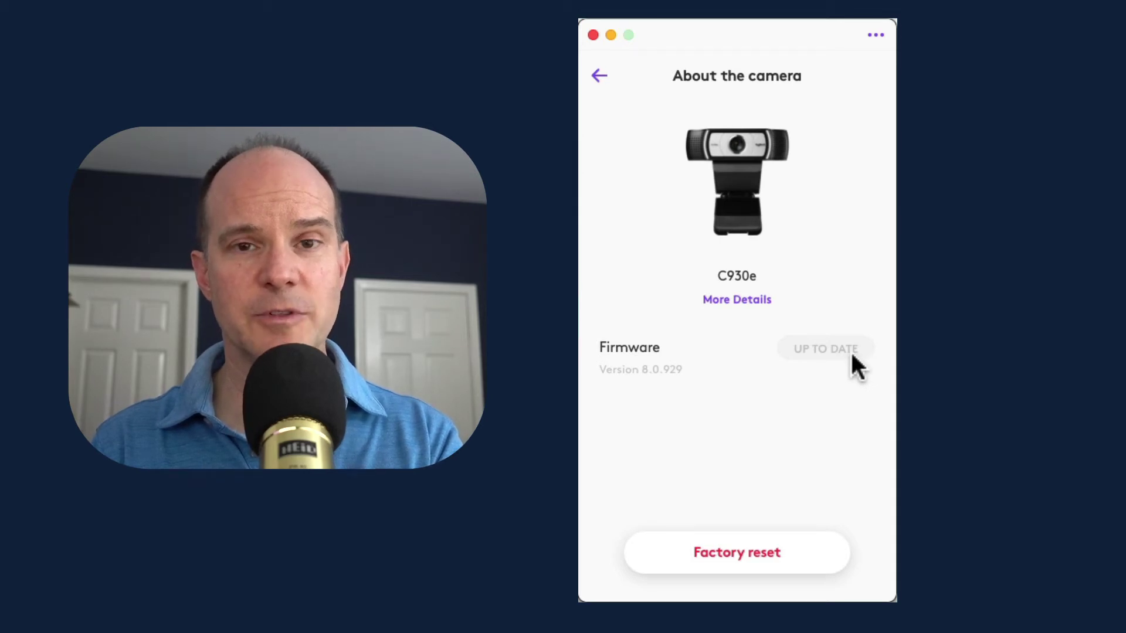
left_click(598, 75)
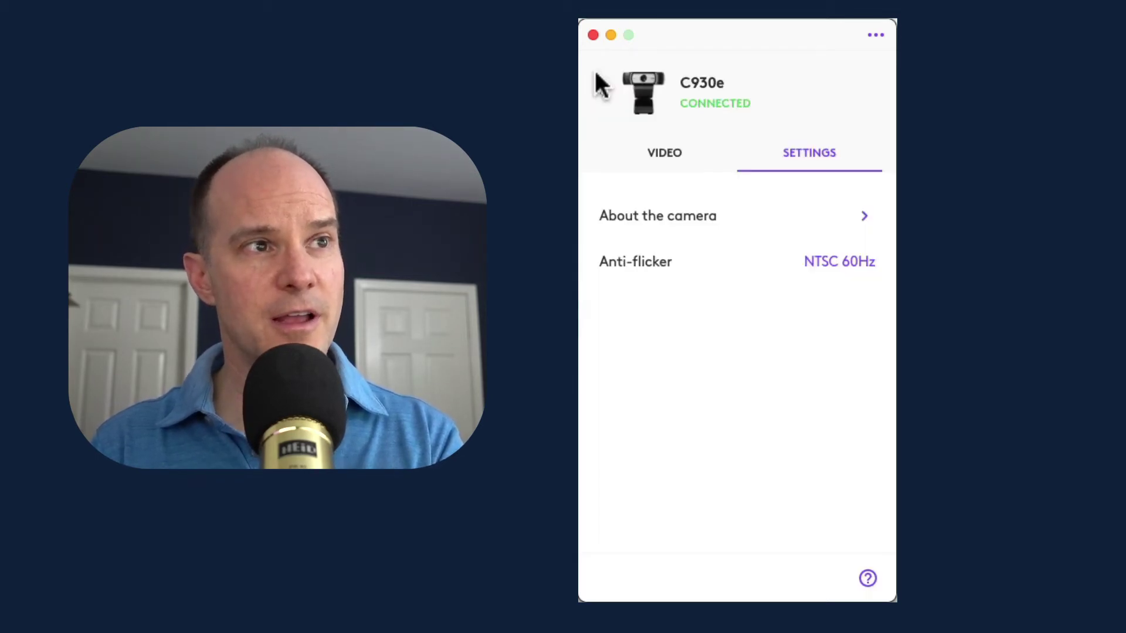
Try zooming the C930e preview and toggle the rule-of-thirds grid on and off
left_click(692, 161)
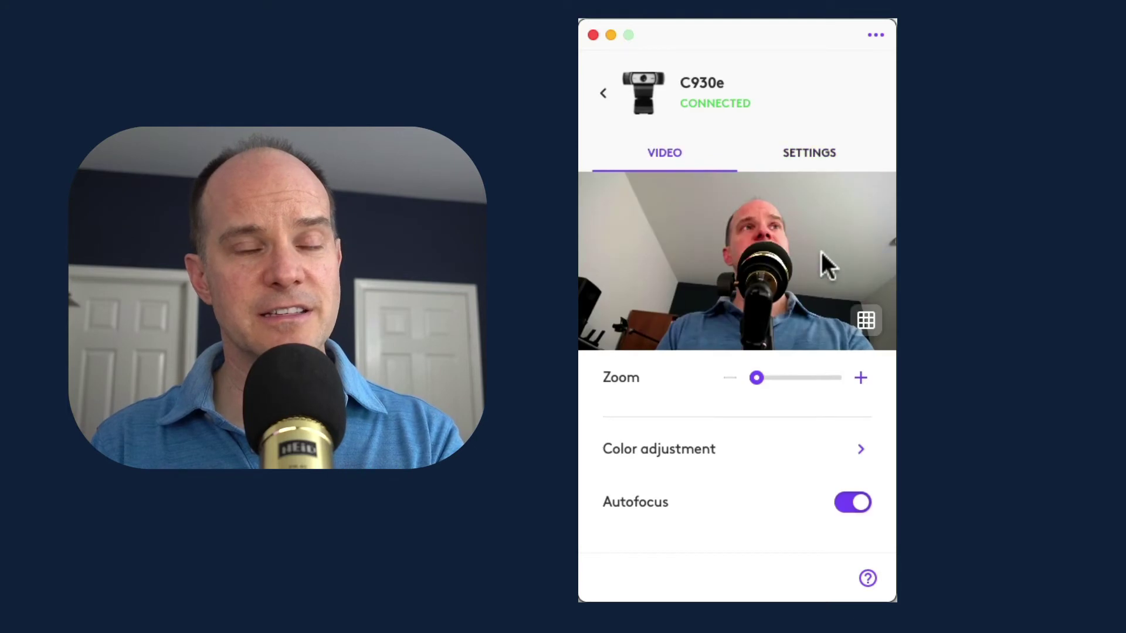
left_click_drag(757, 379, 736, 394)
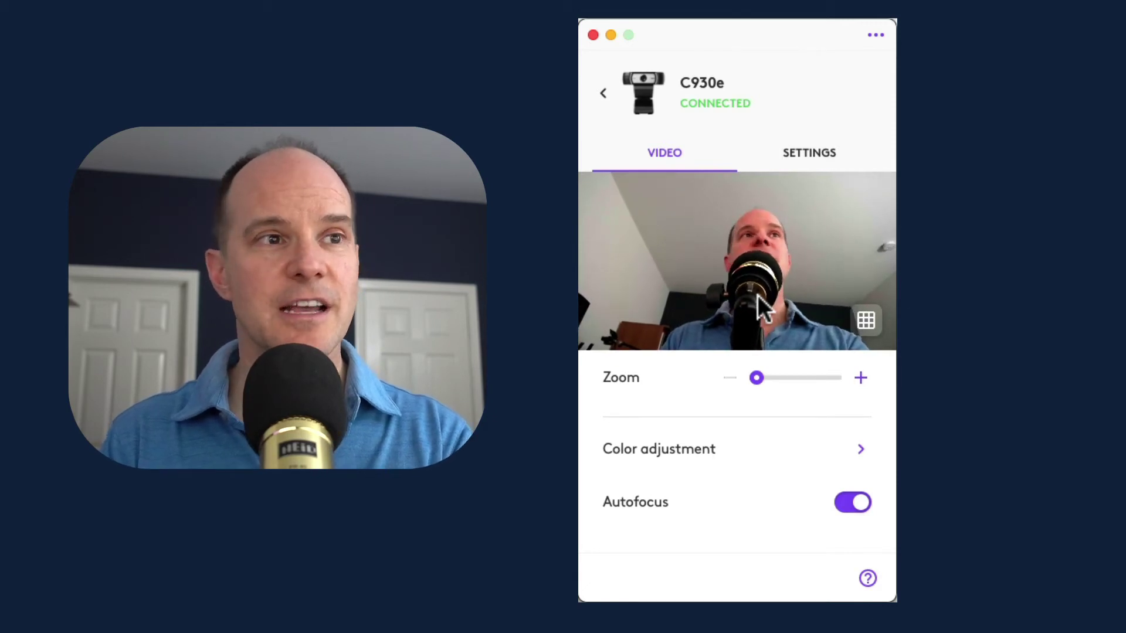
left_click(866, 320)
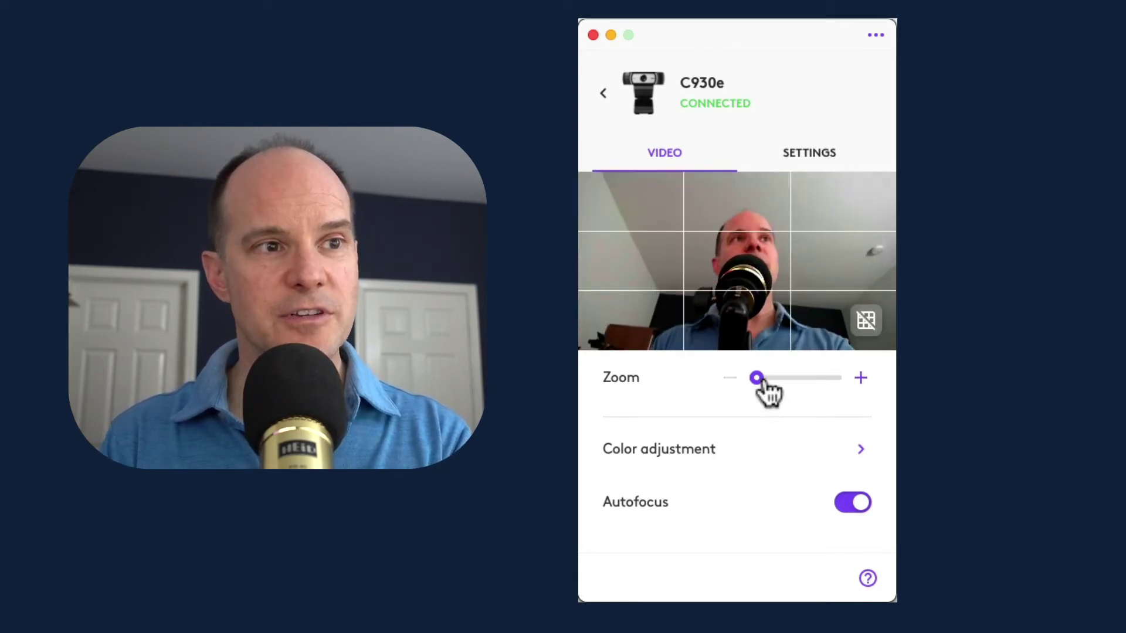
left_click(866, 320)
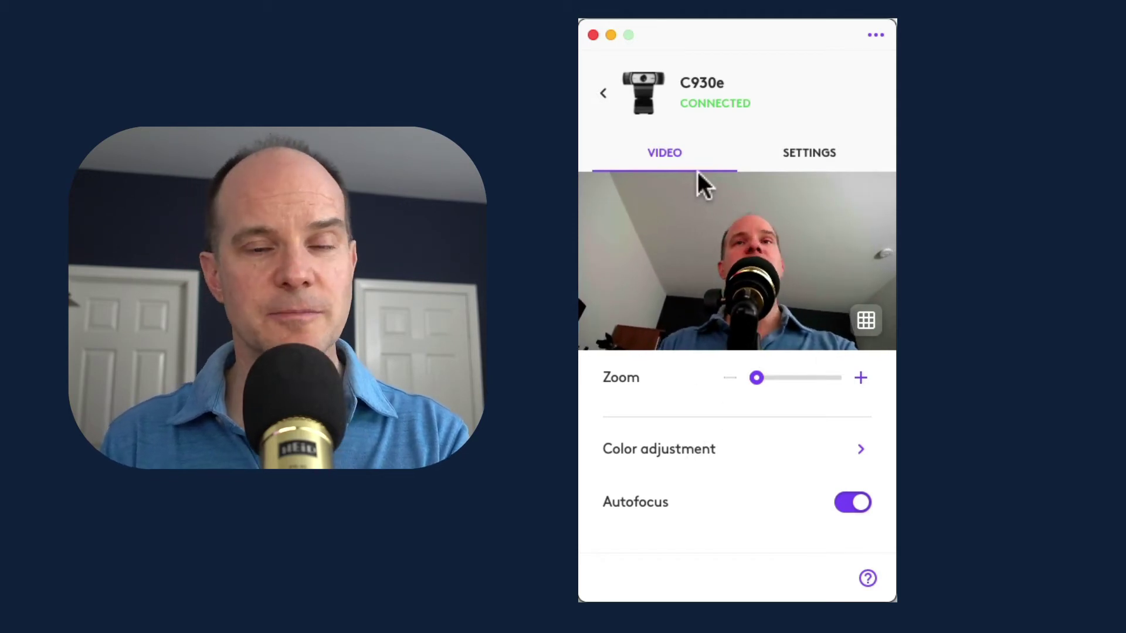
Open the Brio's controls, try 78° and 65° field of view, then return to 90°
left_click(604, 96)
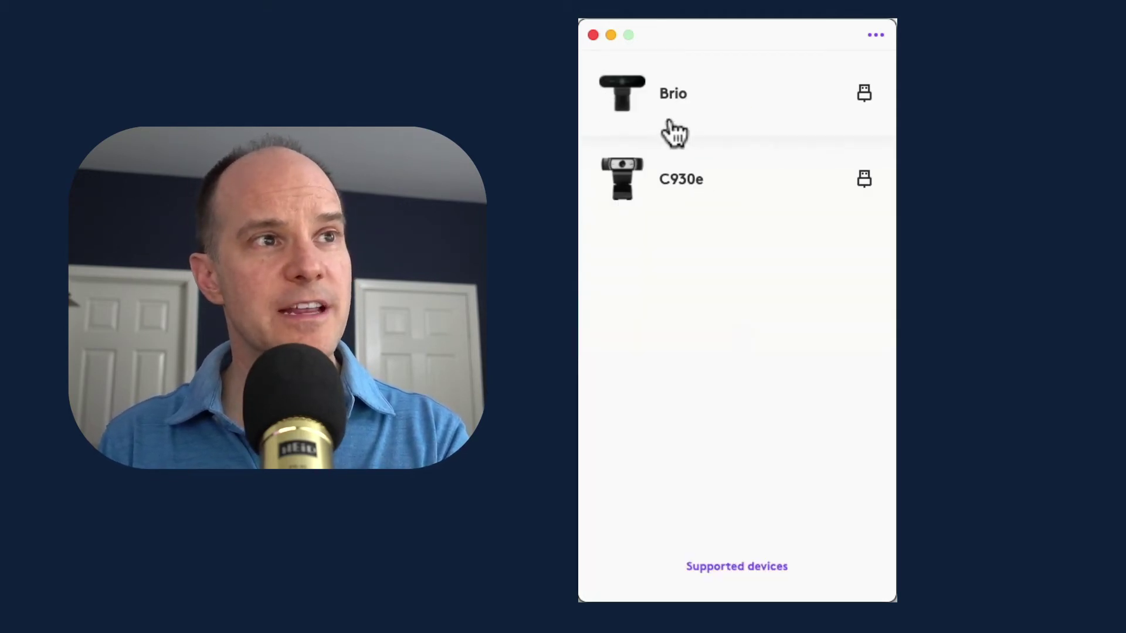
left_click(731, 112)
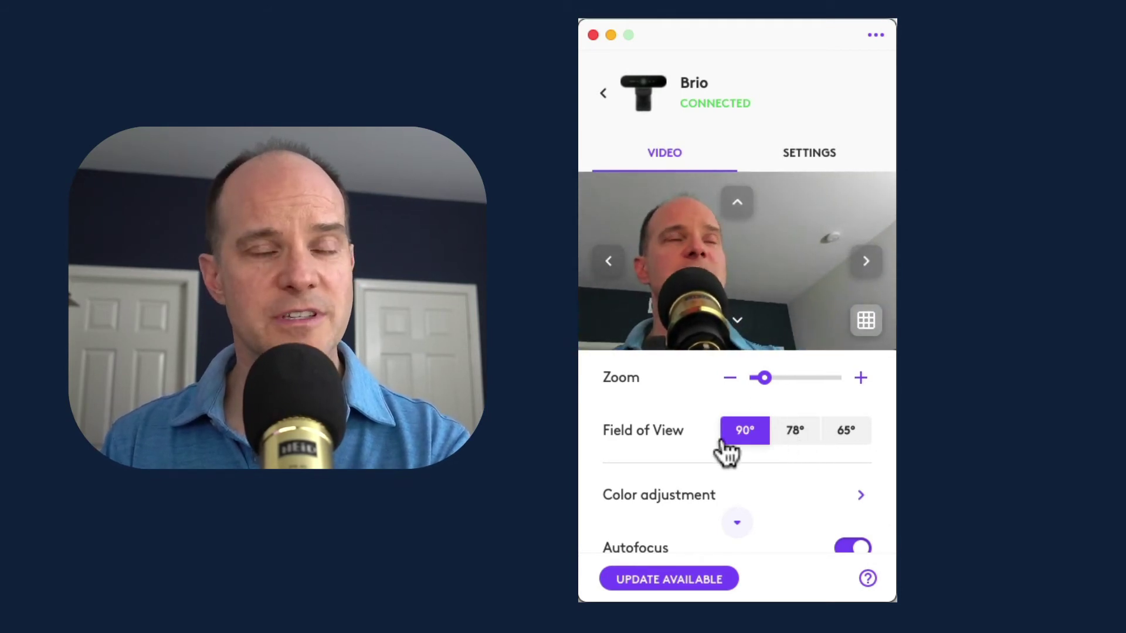
left_click(804, 439)
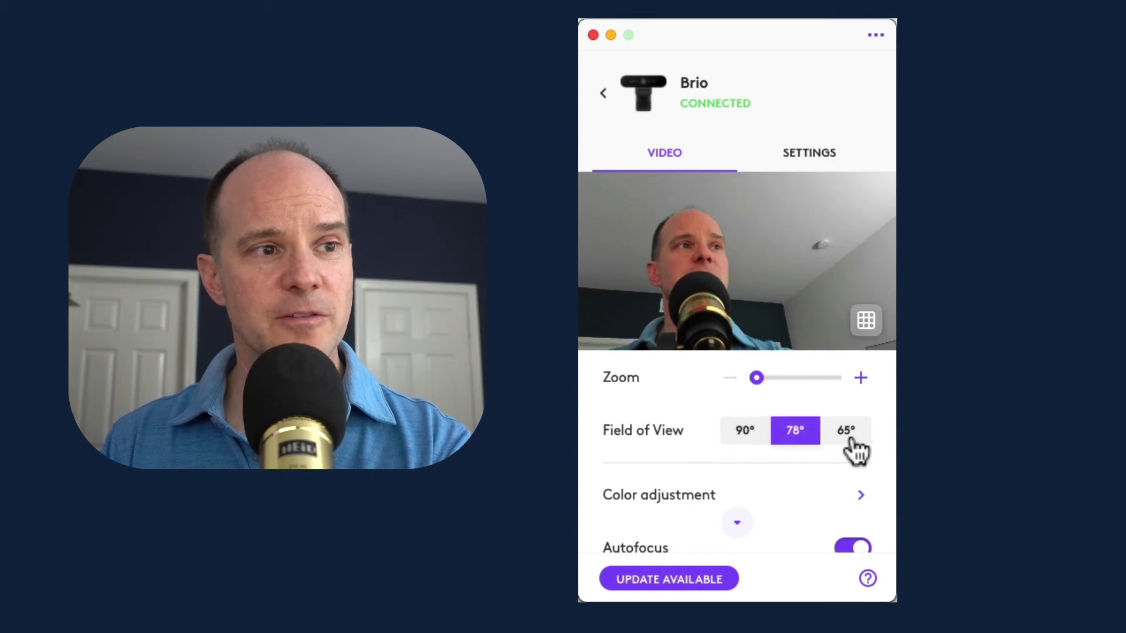
left_click(850, 438)
left_click(780, 437)
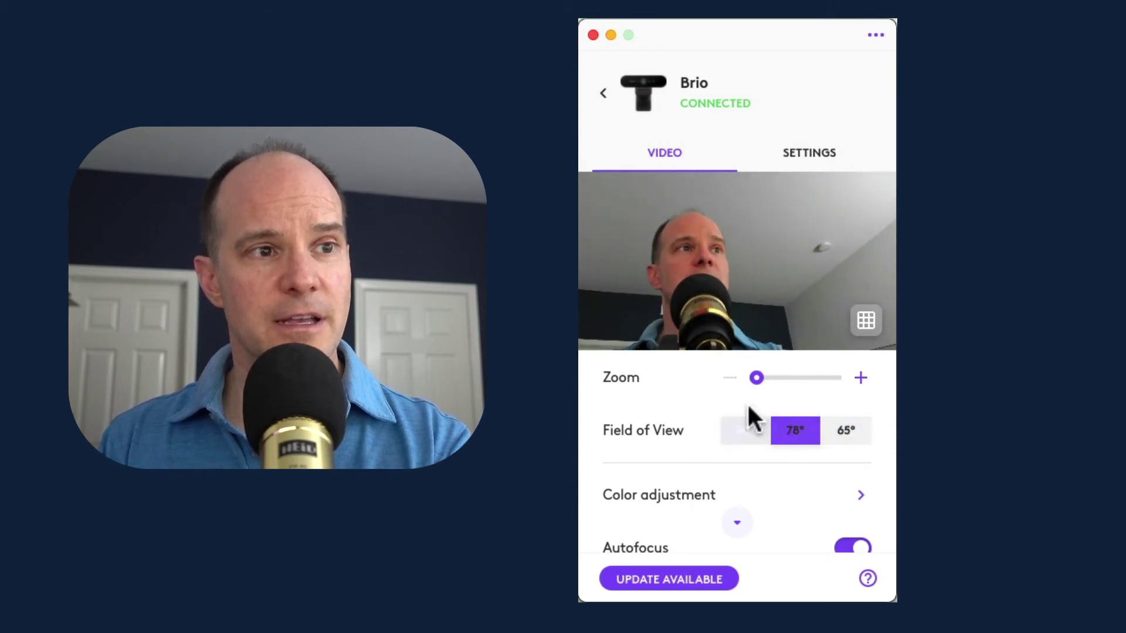
left_click(748, 419)
mouse_move(757, 379)
left_mouse_down()
mouse_move(805, 379)
mouse_move(754, 382)
left_mouse_up()
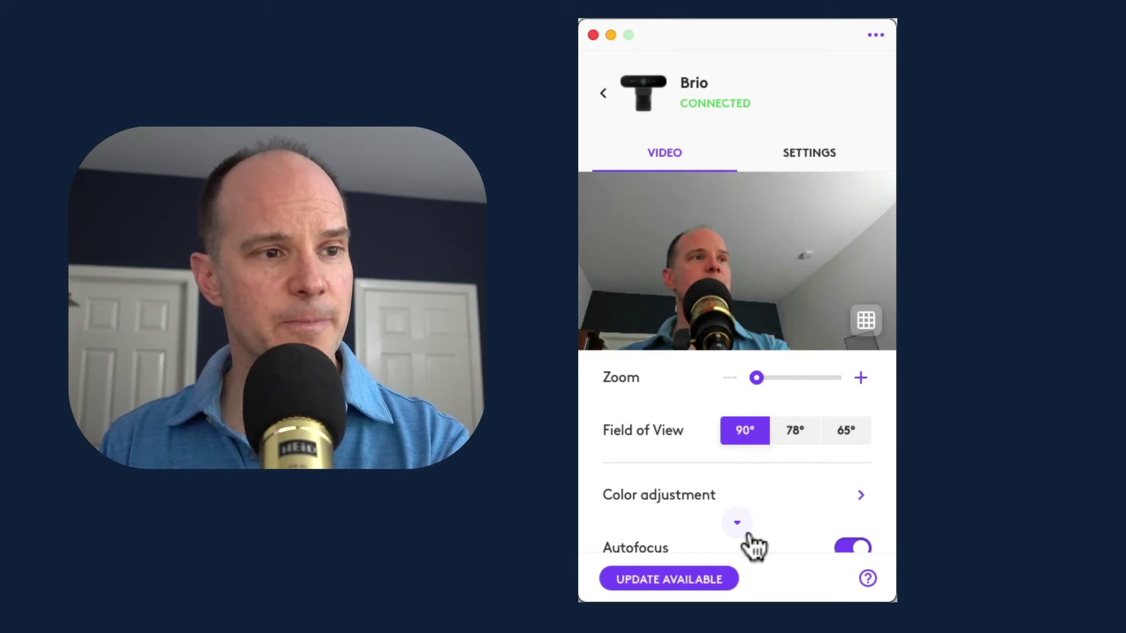
Apply the Film filter to the Brio's video, then restore the Original filter
left_click(859, 504)
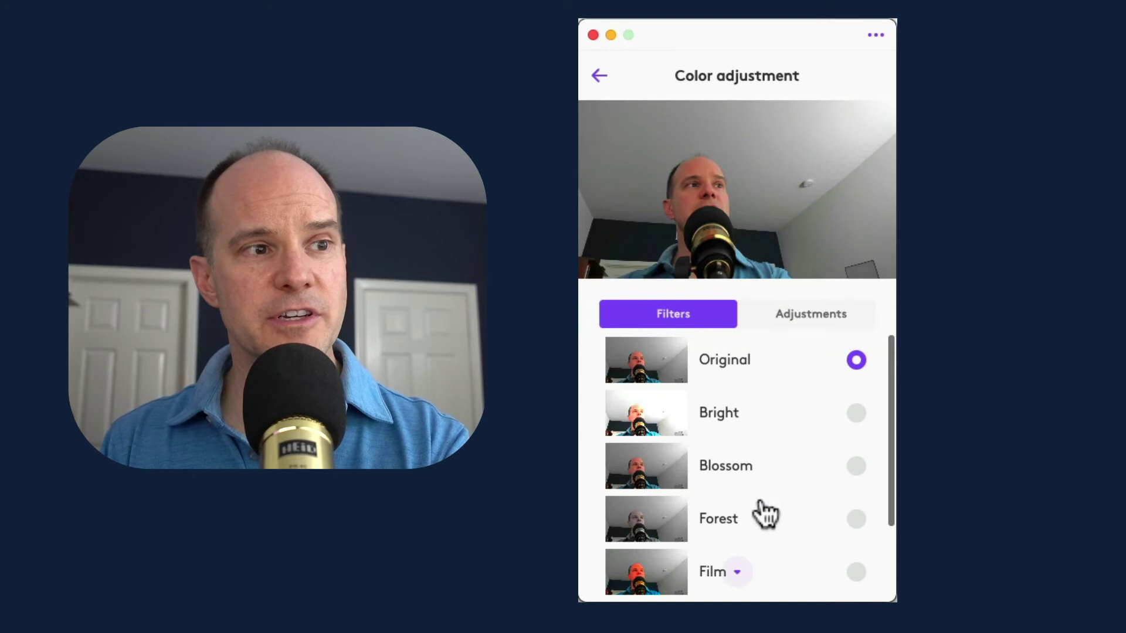
scroll(733, 507, "down", 3)
left_click(657, 481)
scroll(651, 458, "up", 2)
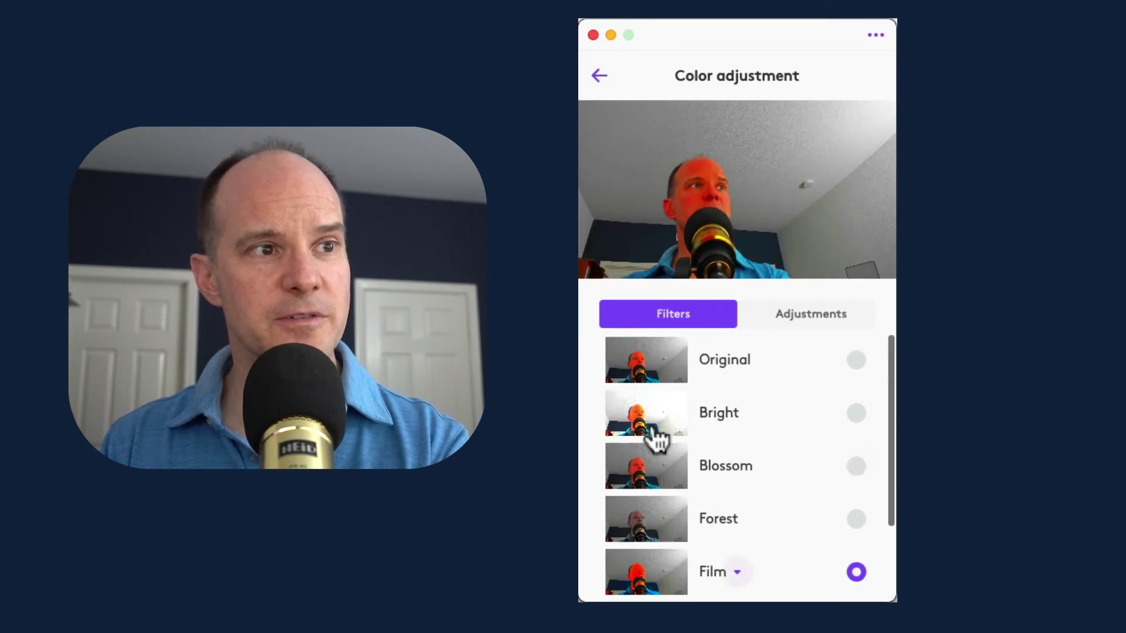
scroll(659, 360, "down", 1)
scroll(661, 364, "up", 1)
left_click(663, 364)
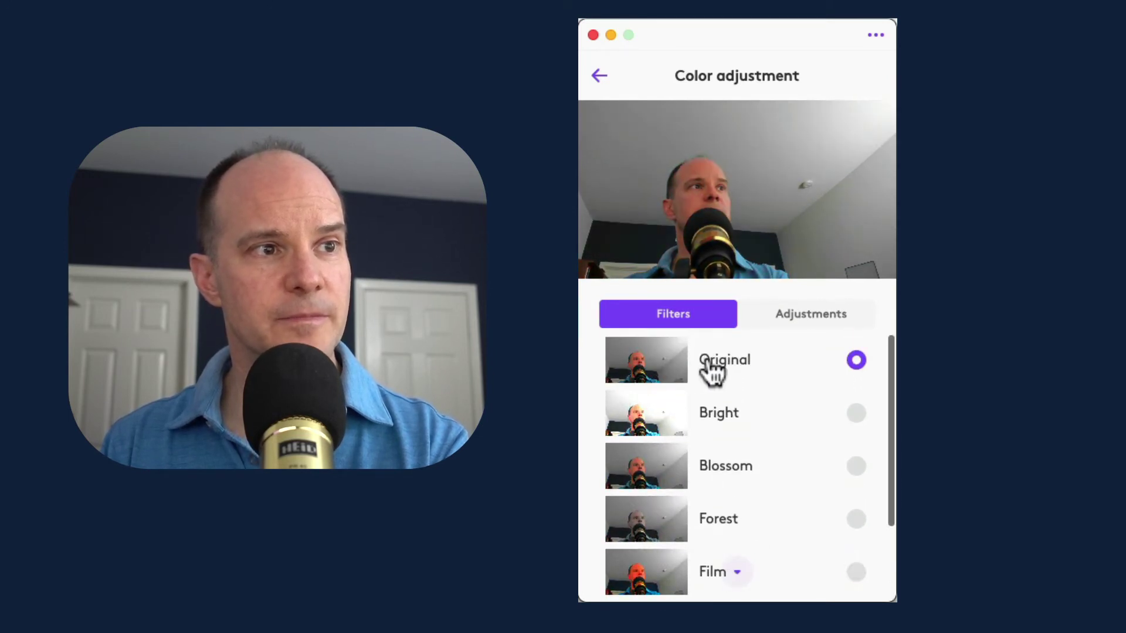
View the Adjustments tab's 50% levels, return to Filters, then back to video controls
left_click(809, 317)
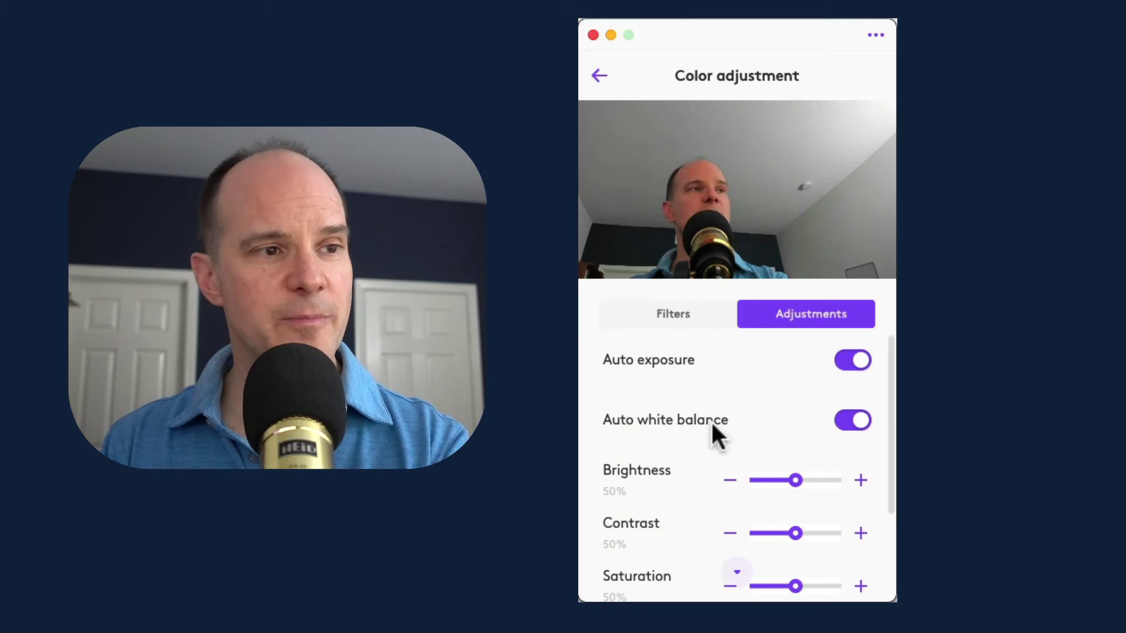
scroll(644, 548, "down", 1)
scroll(645, 544, "down", 5)
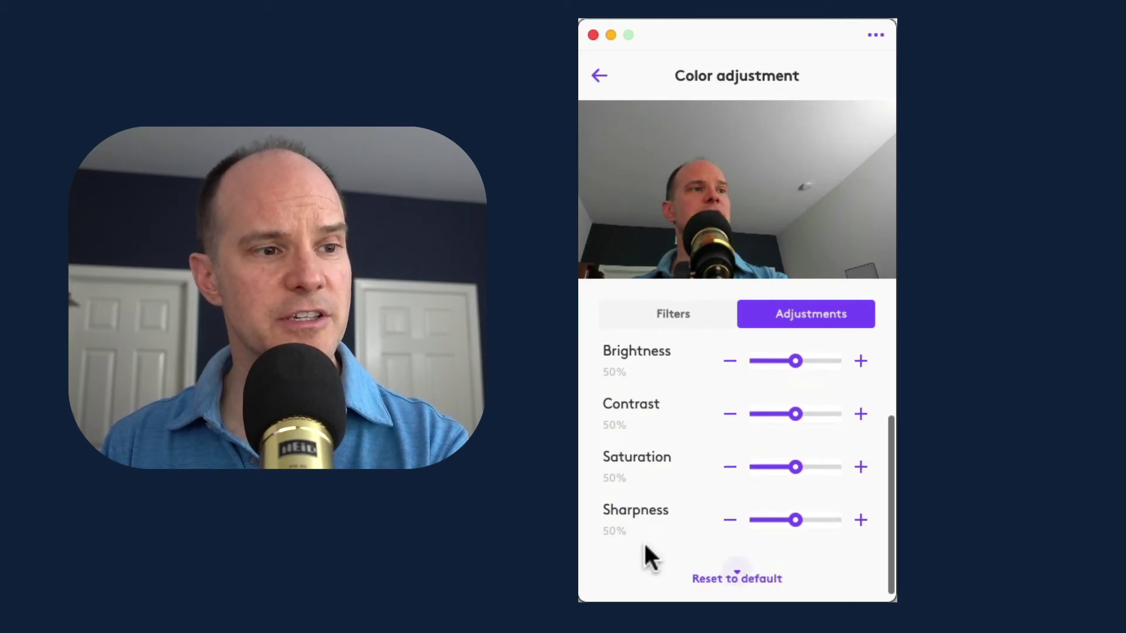
scroll(642, 541, "up", 5)
left_click(701, 319)
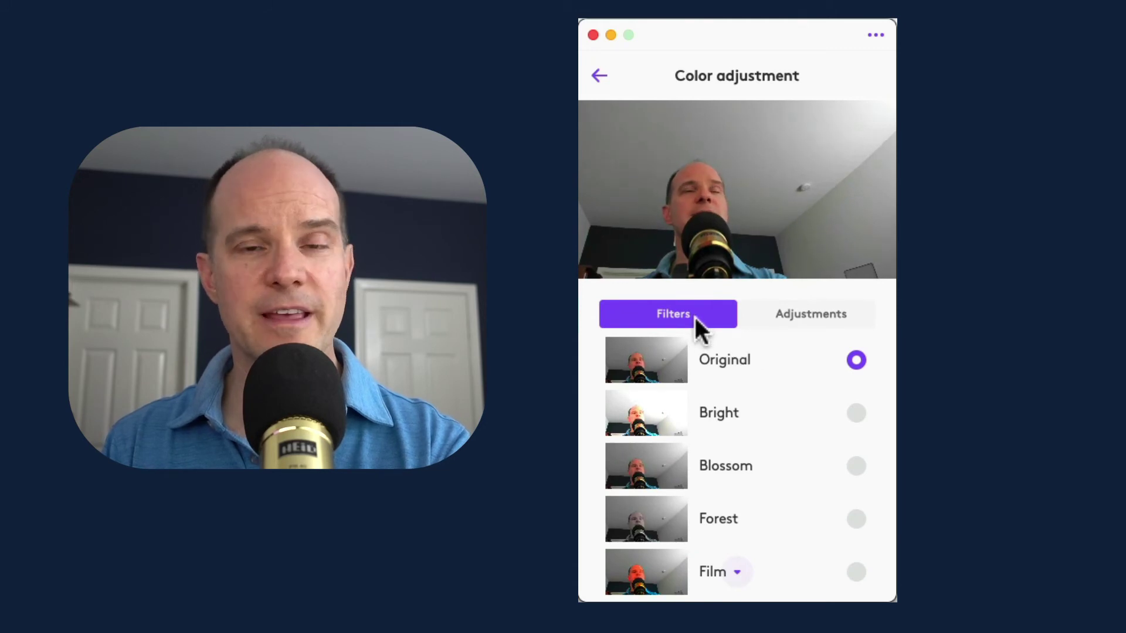
left_click(600, 77)
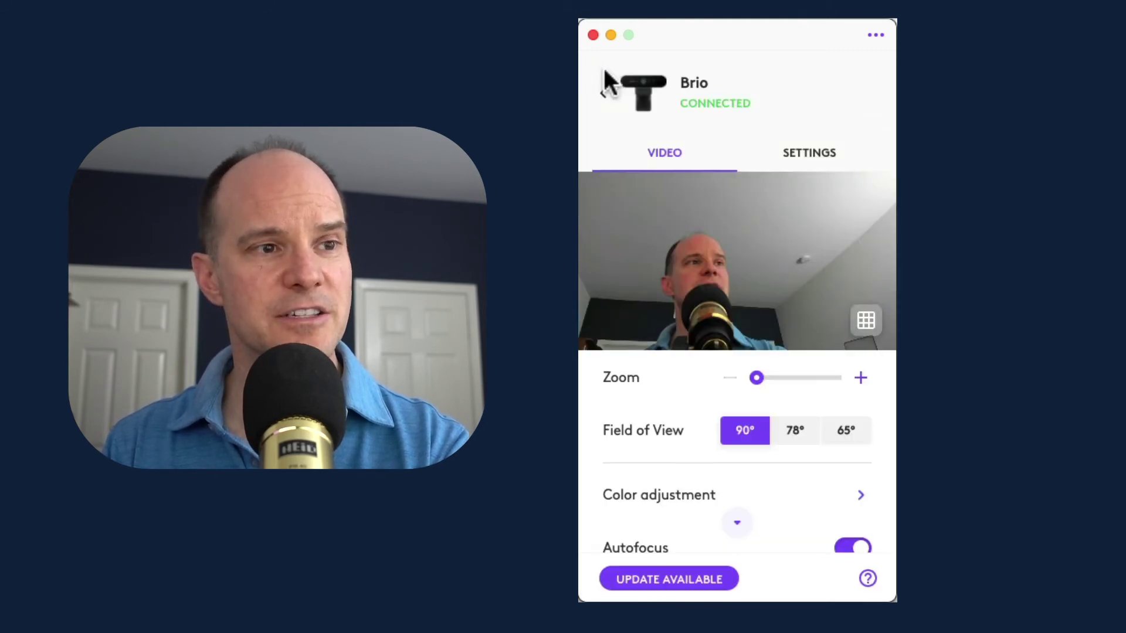
scroll(806, 500, "down", 1)
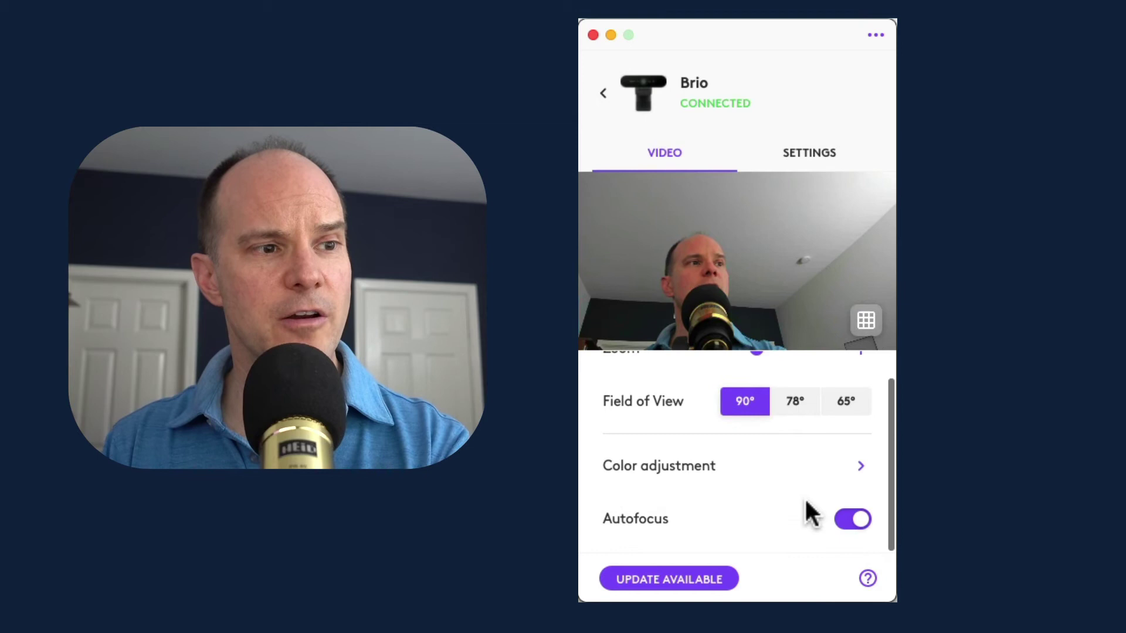
scroll(805, 500, "up", 1)
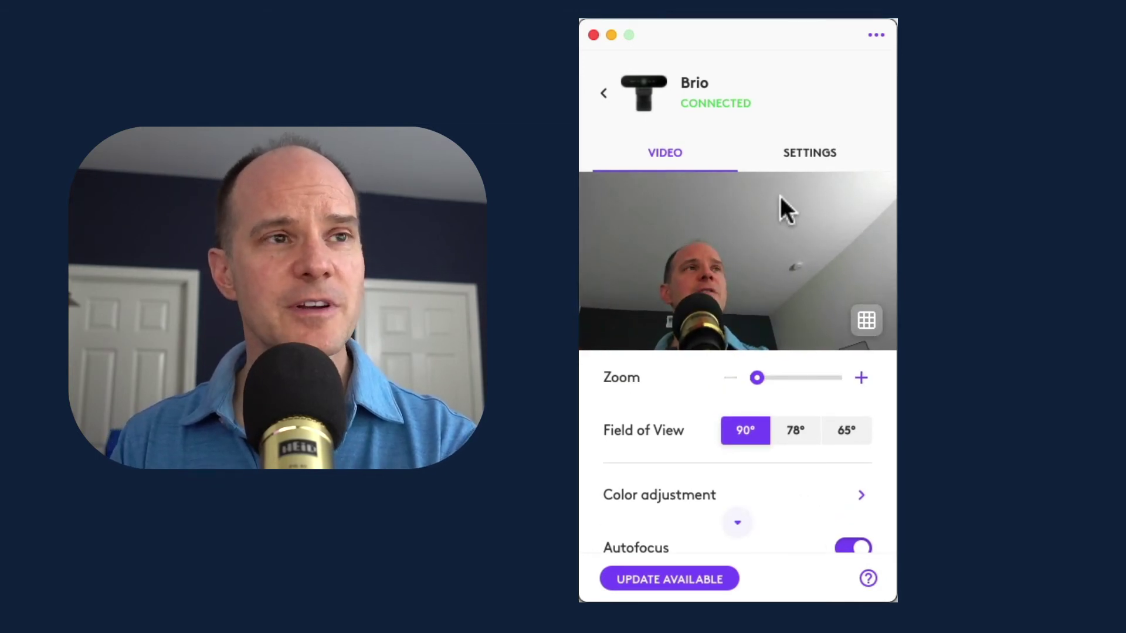
Find the Brio's firmware update 2.0.56 (August 3, 2021) via About the camera
left_click(811, 163)
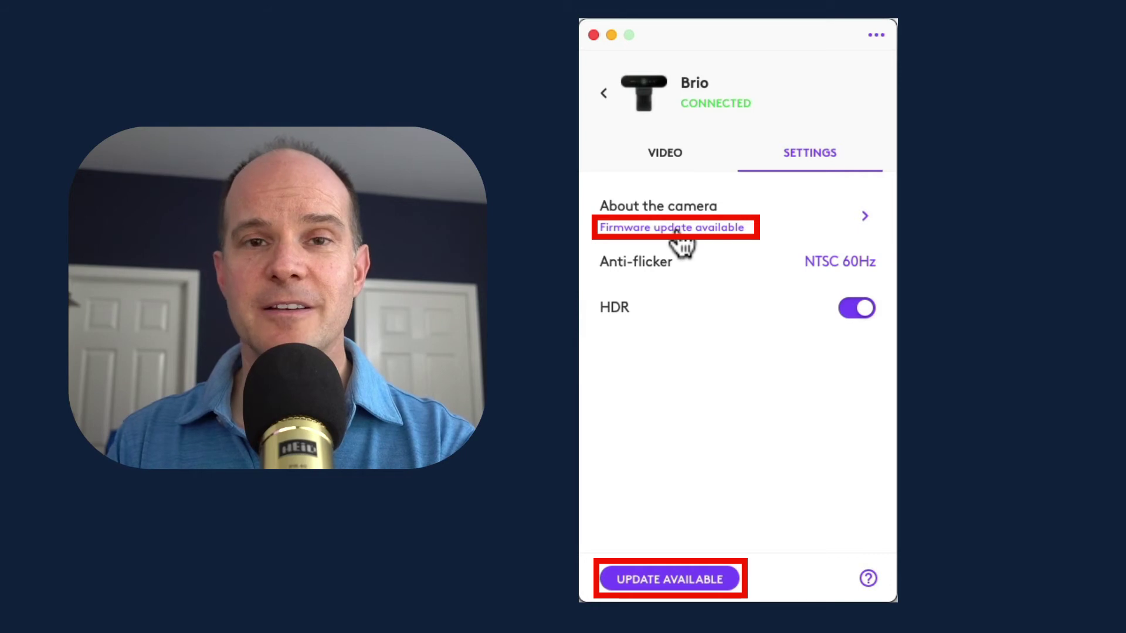
left_click(675, 230)
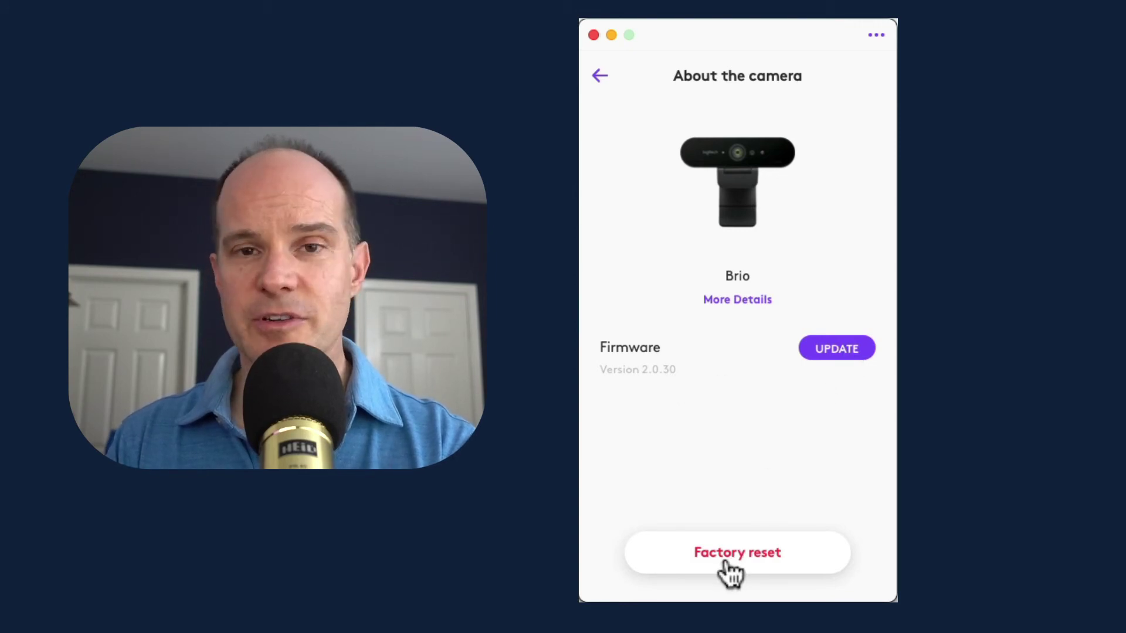
left_click(840, 352)
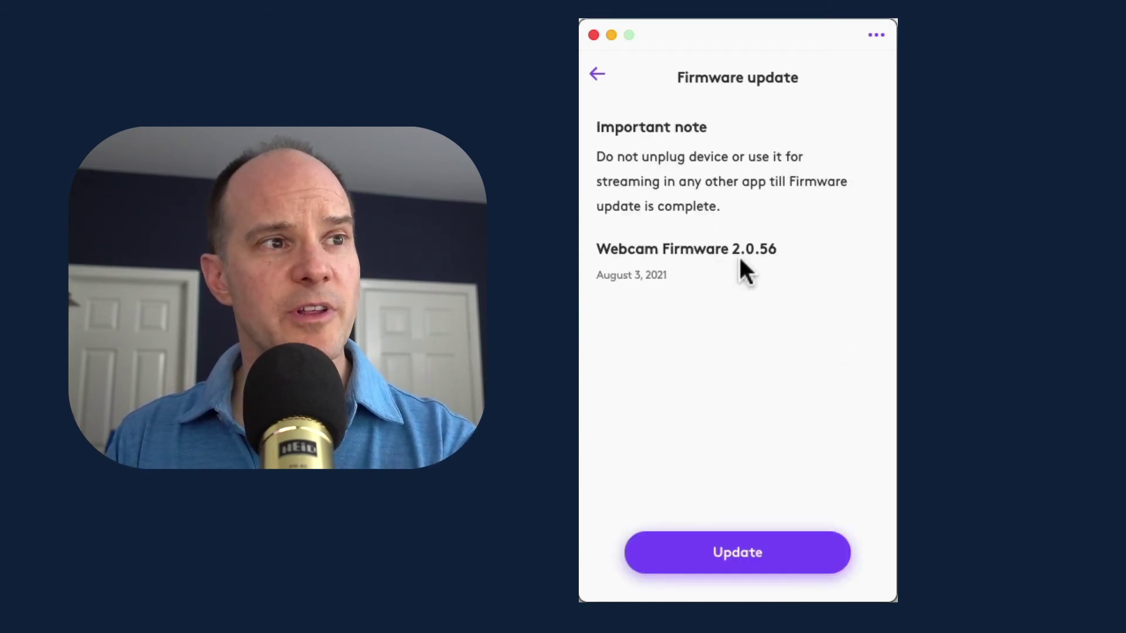
Install Brio firmware 2.0.56 and wait until the camera reports no update available
left_click(755, 556)
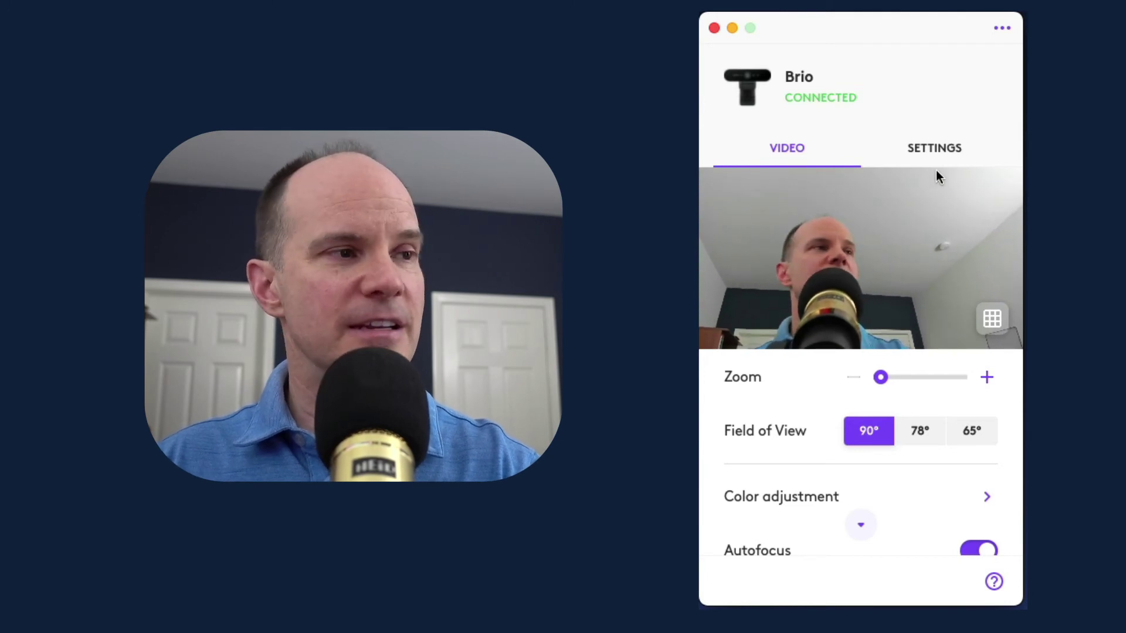
Check in the Brio's About page that firmware 2.0.56 is up to date, then return to settings
left_click(947, 155)
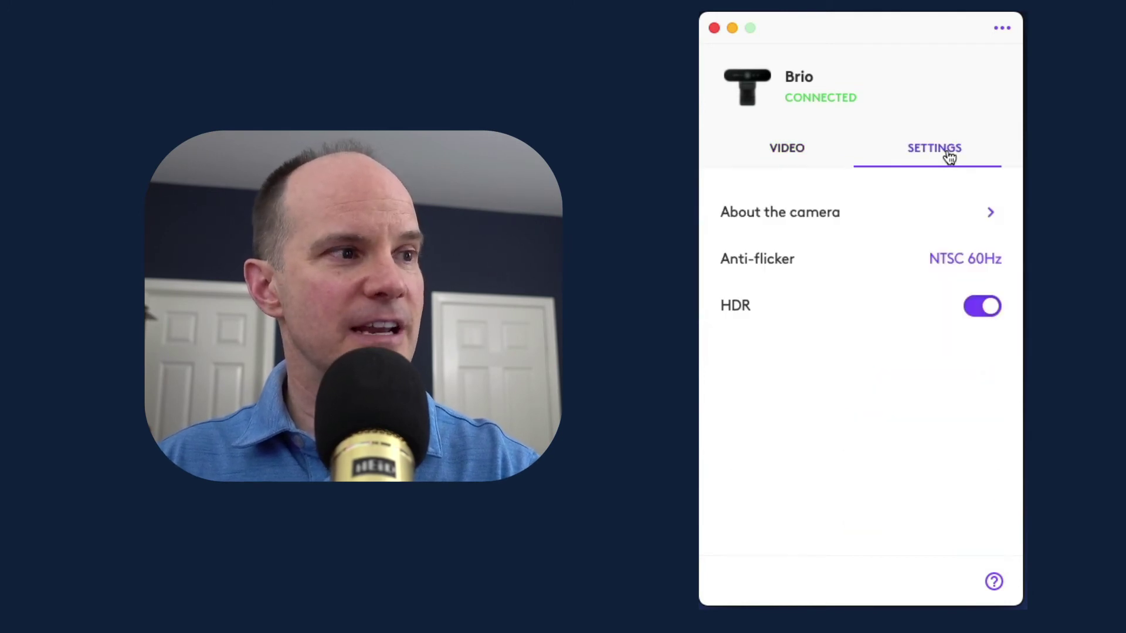
left_click(991, 215)
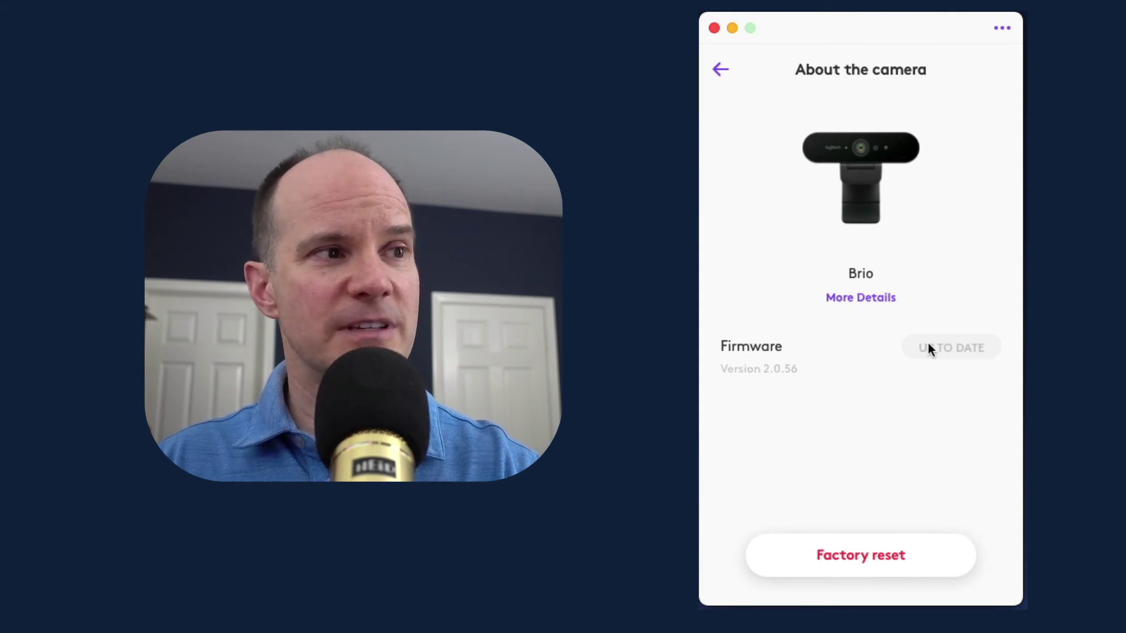
left_click(720, 71)
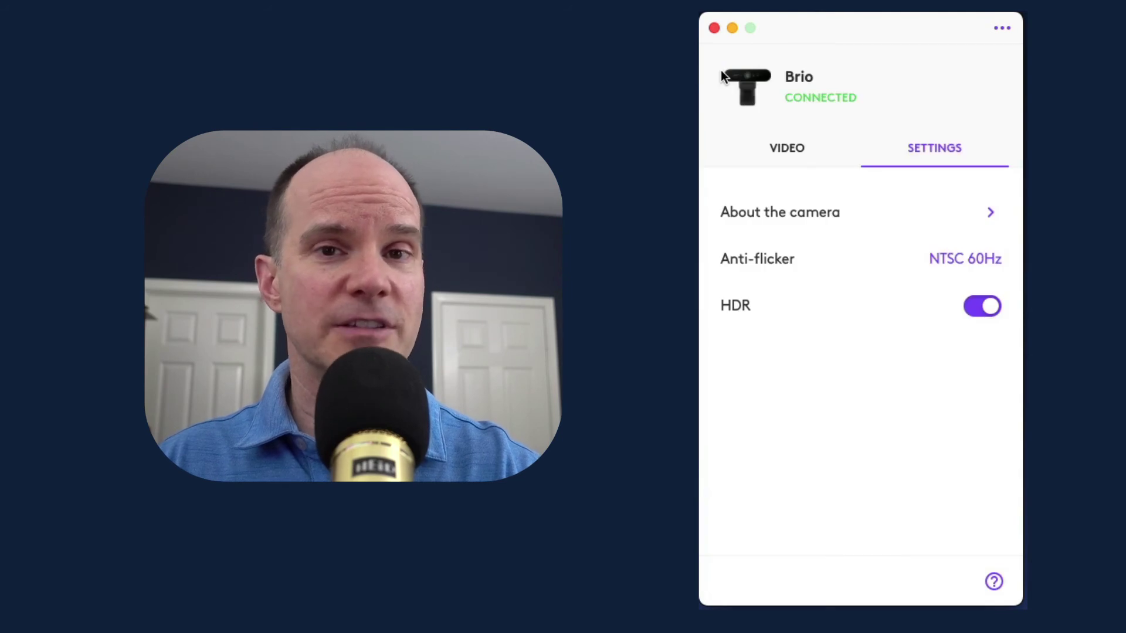